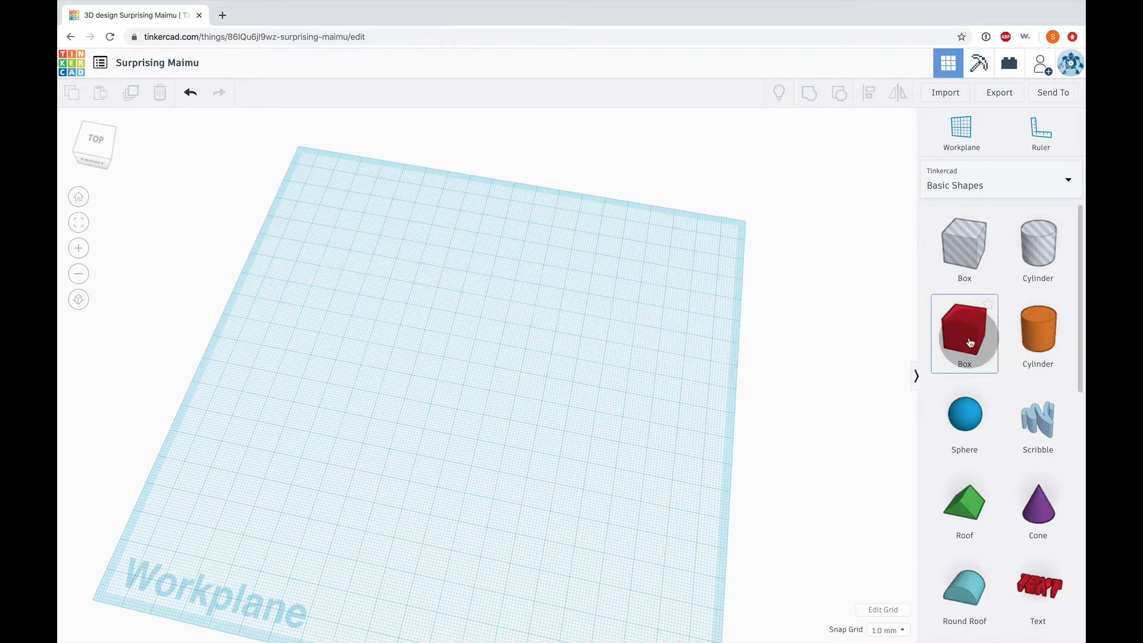
Place a solid red box on the workplane and set its base to 50 by 50 mm.
left_click_drag(970, 343, 440, 387)
left_click(98, 152)
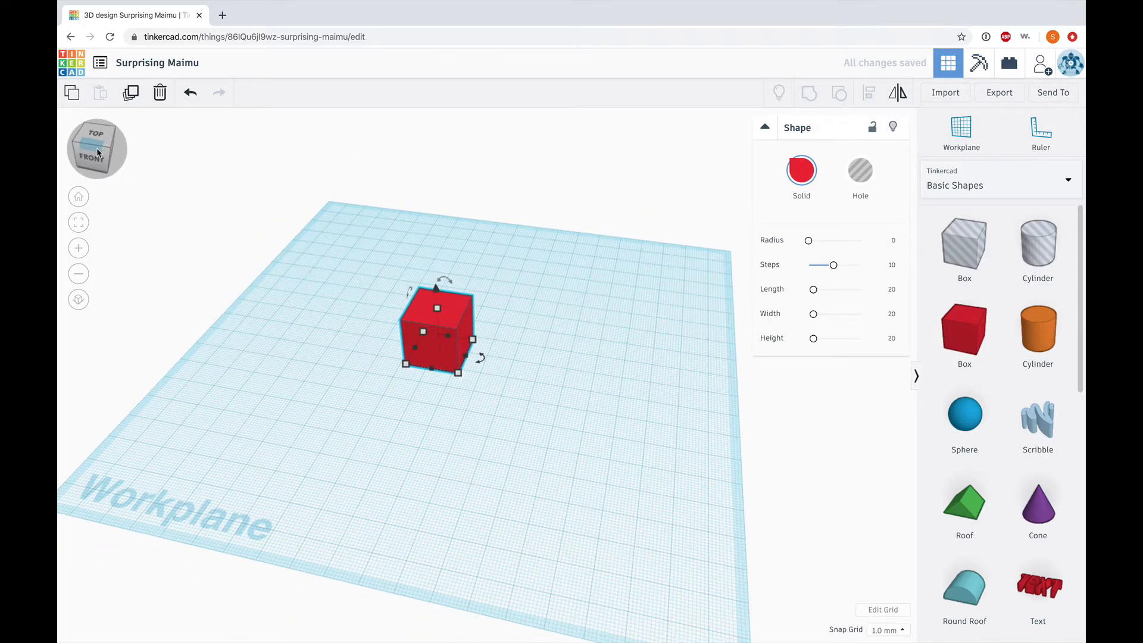
left_click_drag(97, 149, 93, 148)
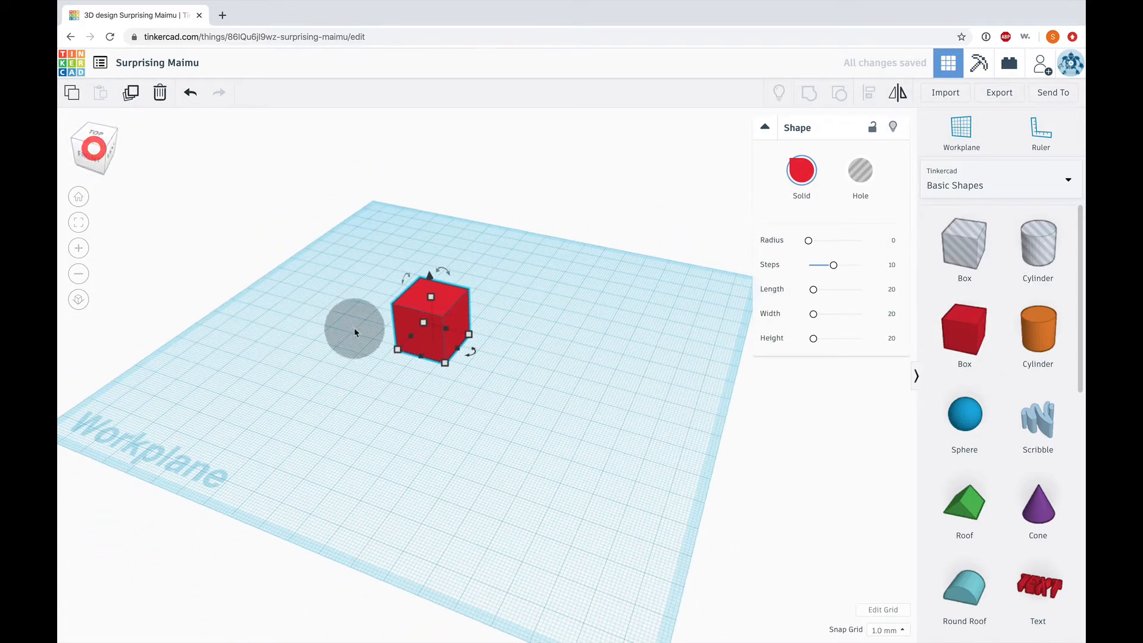
left_click(447, 364)
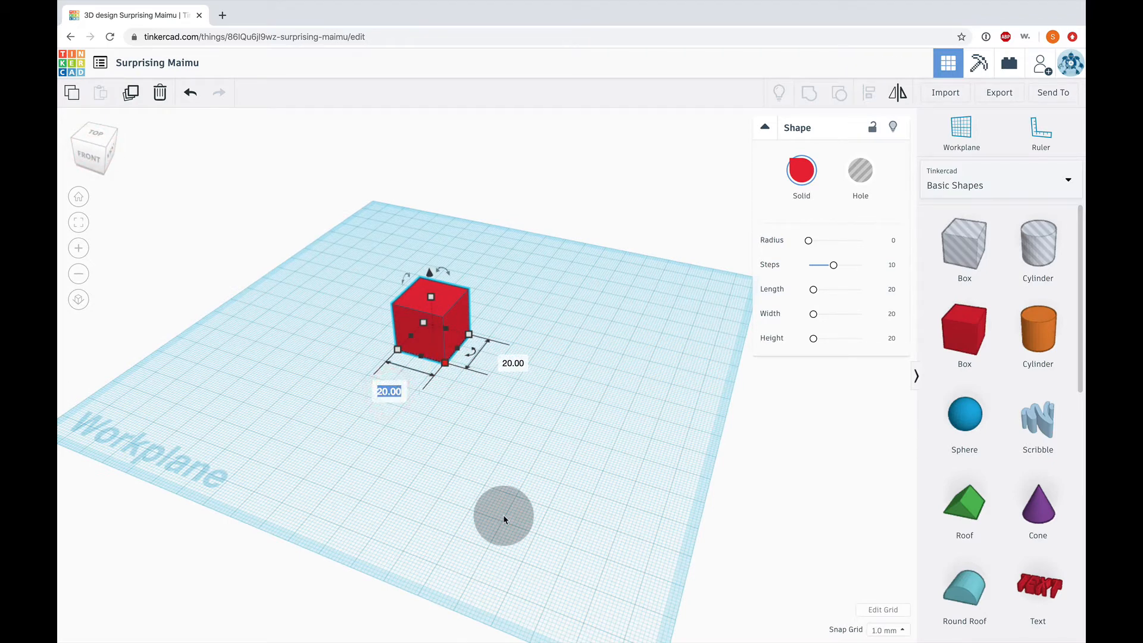
type("50")
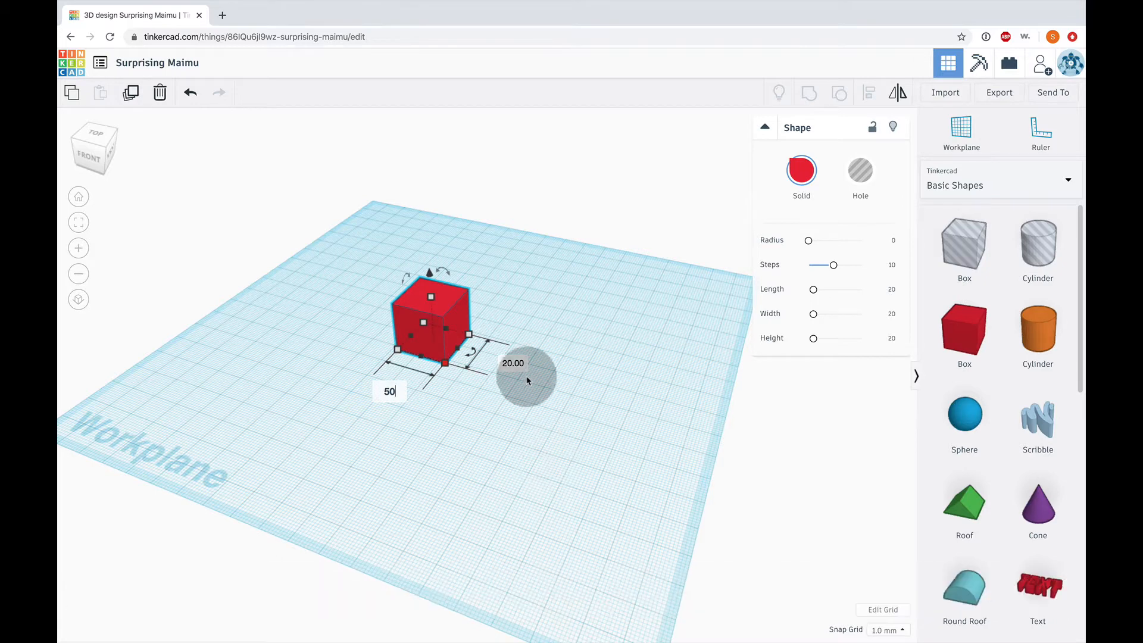
left_click(515, 364)
type("50")
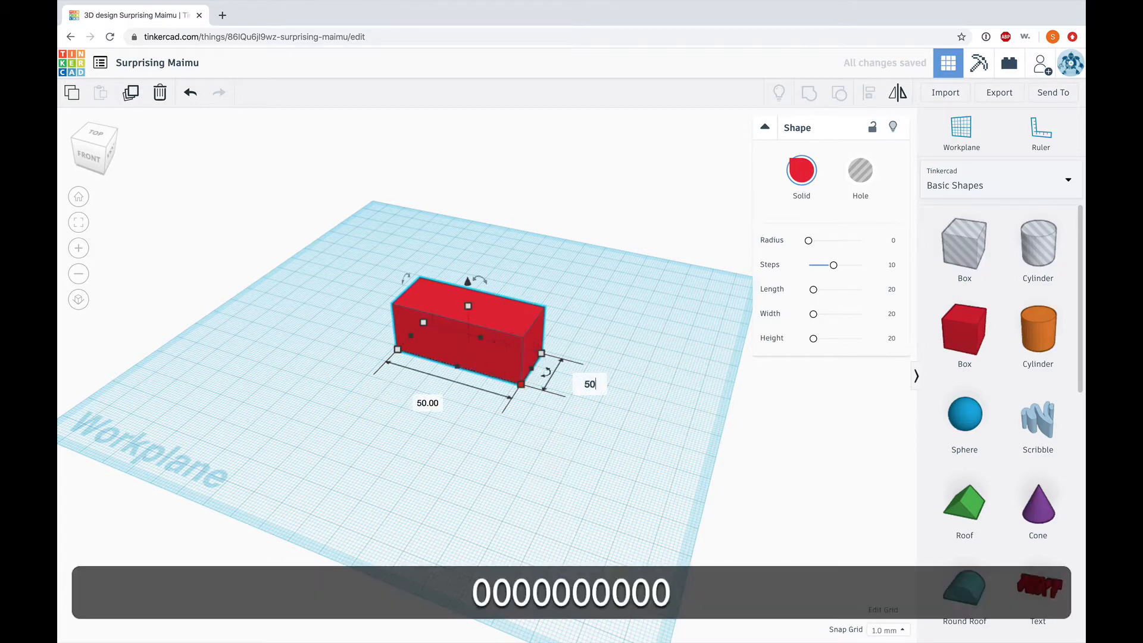
key("Return")
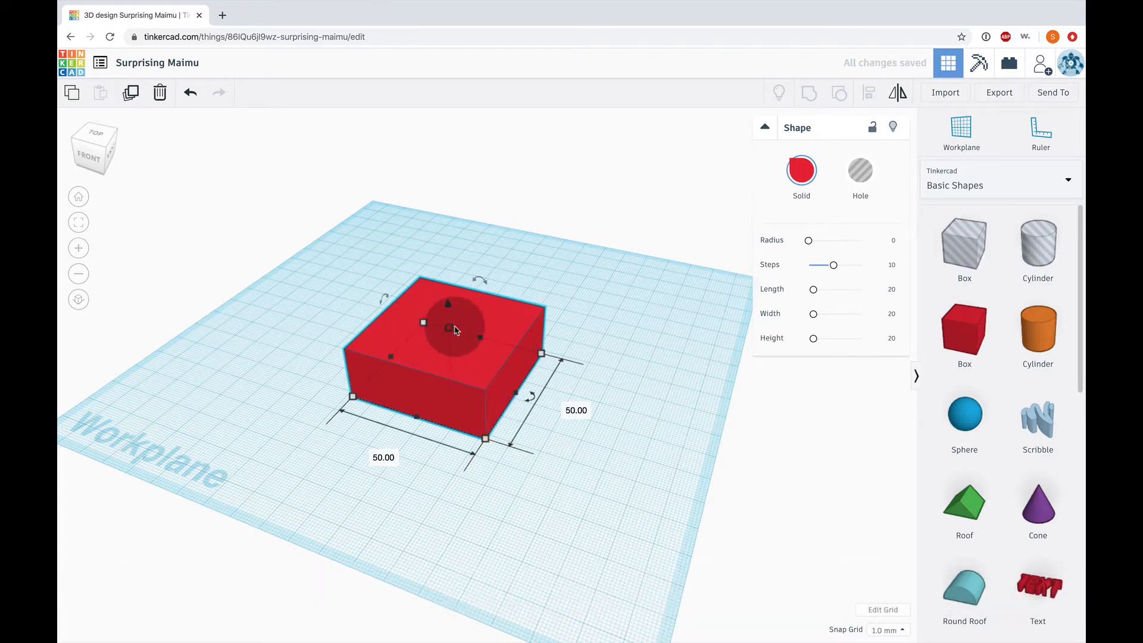
Set the red box's height to 50 mm.
mouse_move(451, 329)
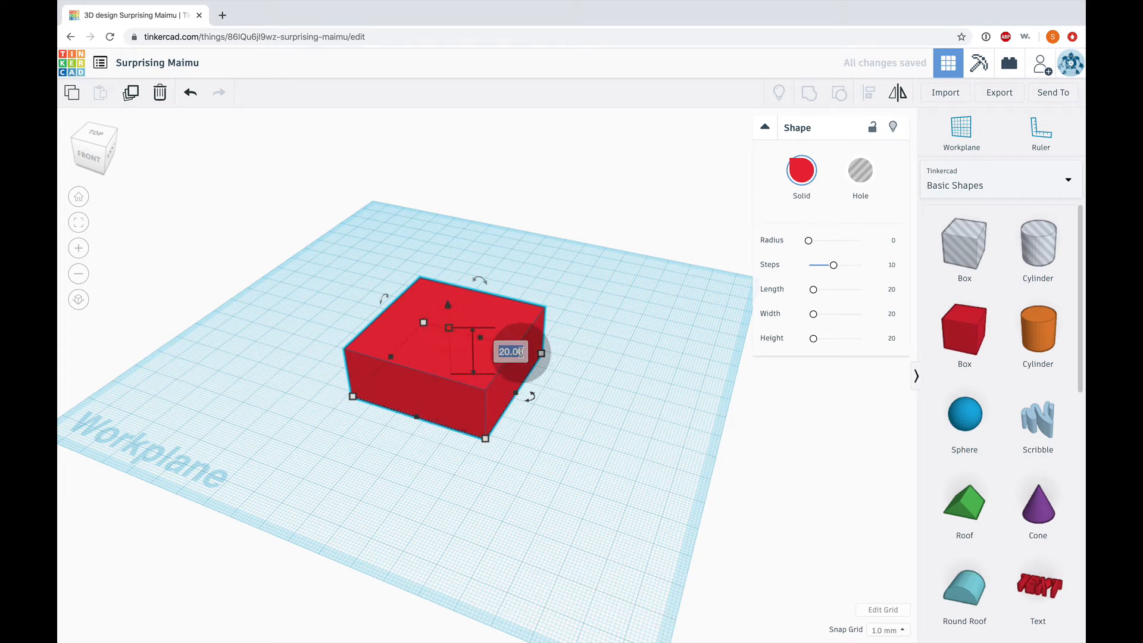
type("50")
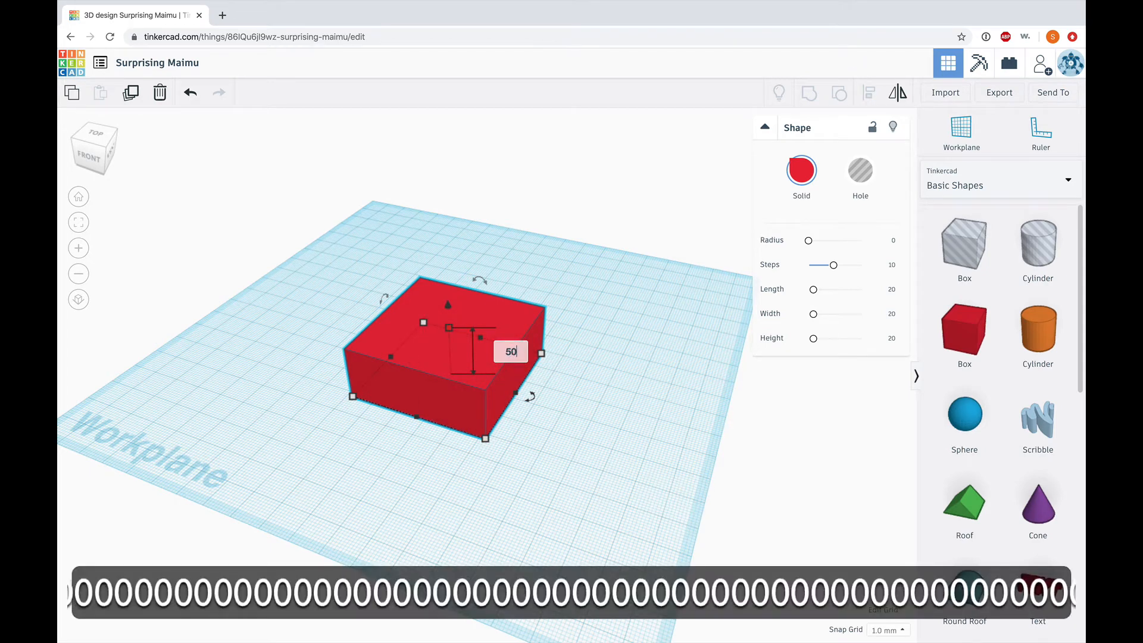
key("Return")
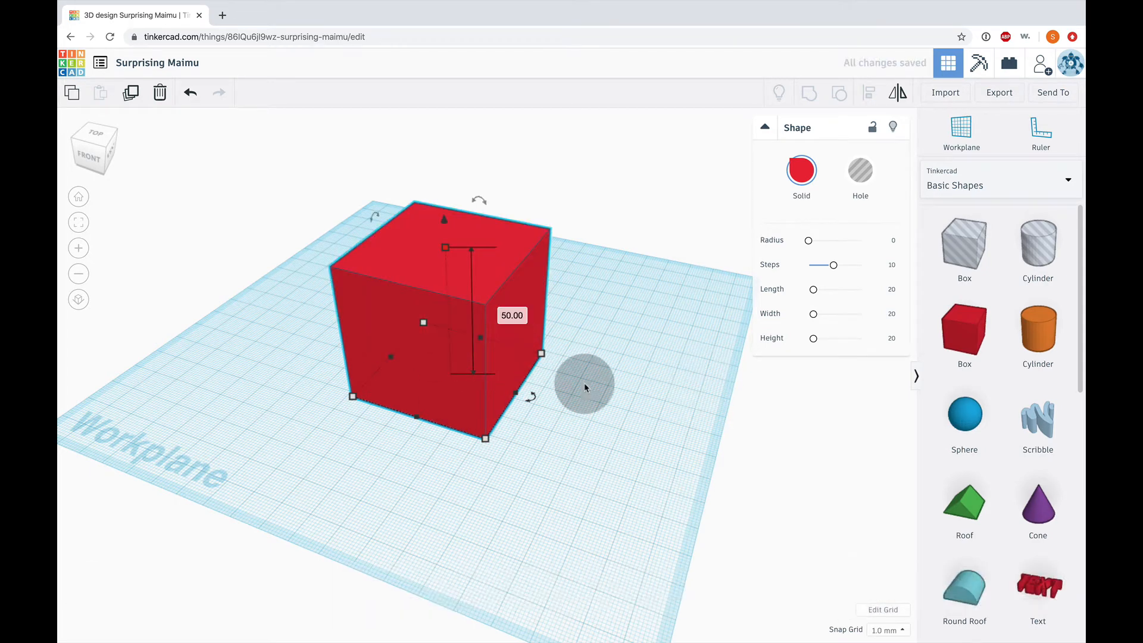
Set the red box's height to 40 mm.
left_click(523, 320)
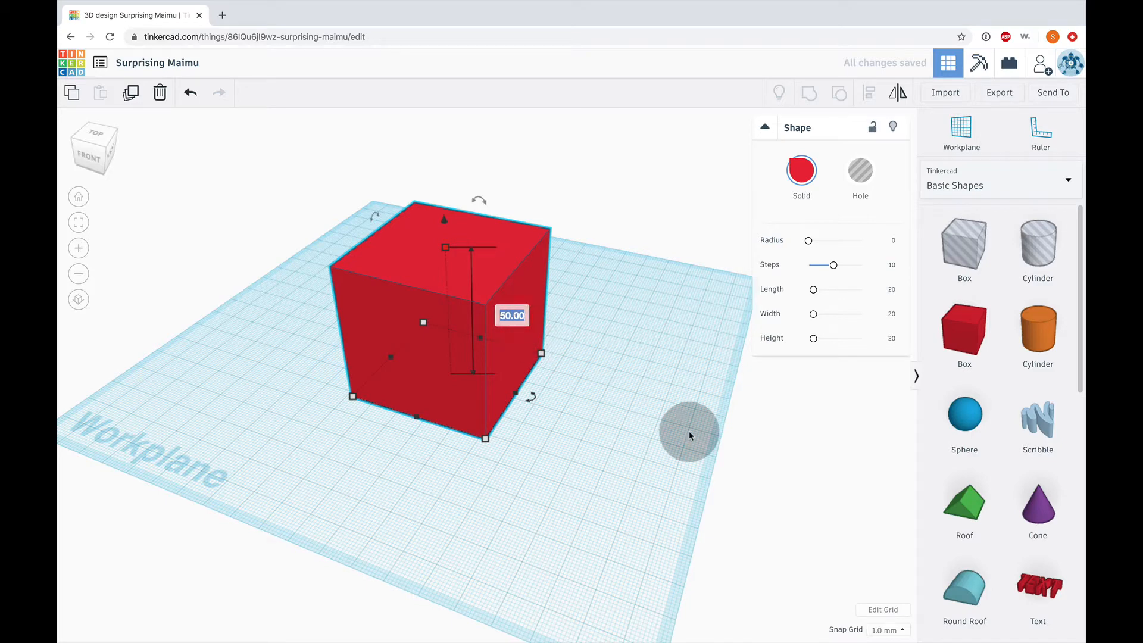
type("40")
key("Return")
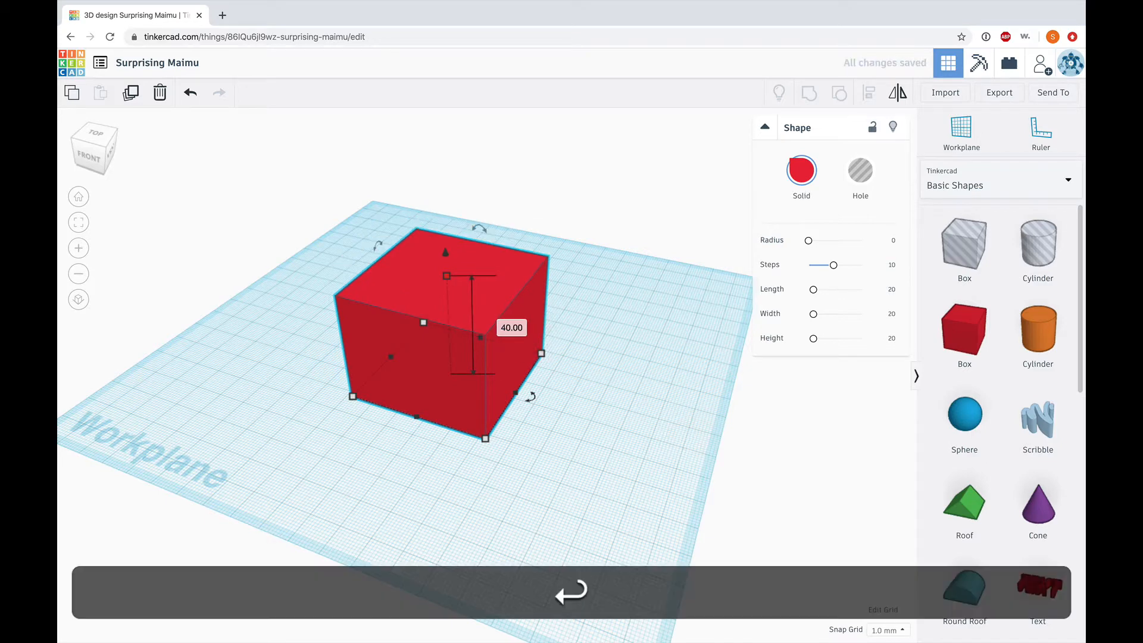
Move the red box about 9 mm toward the back and 3 mm to the left on the workplane.
left_click(95, 157)
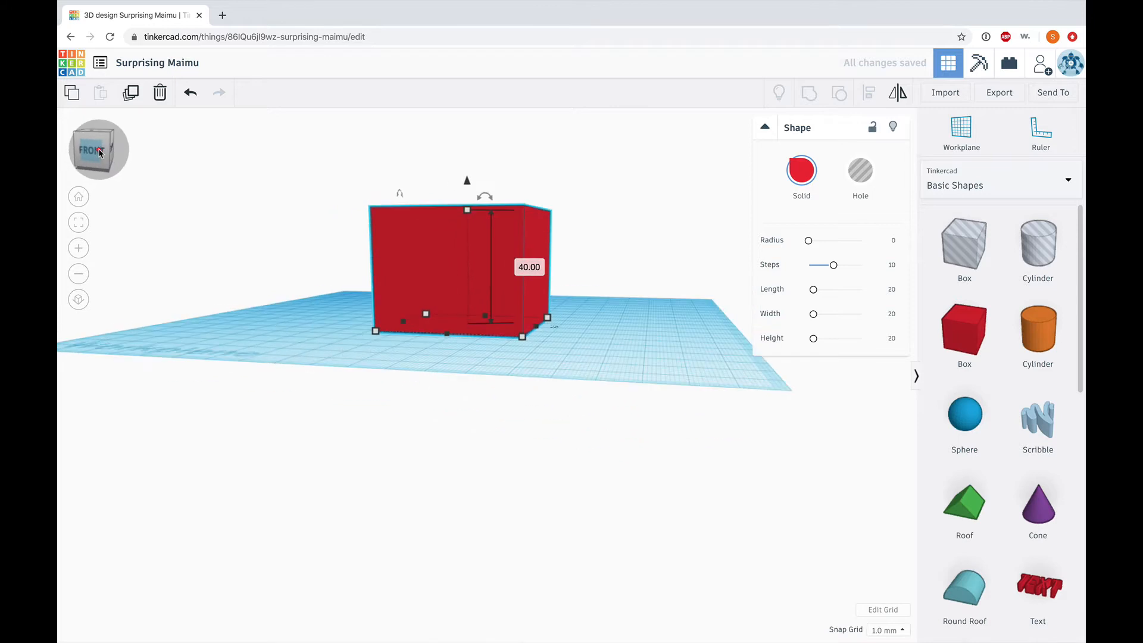
left_click(344, 332)
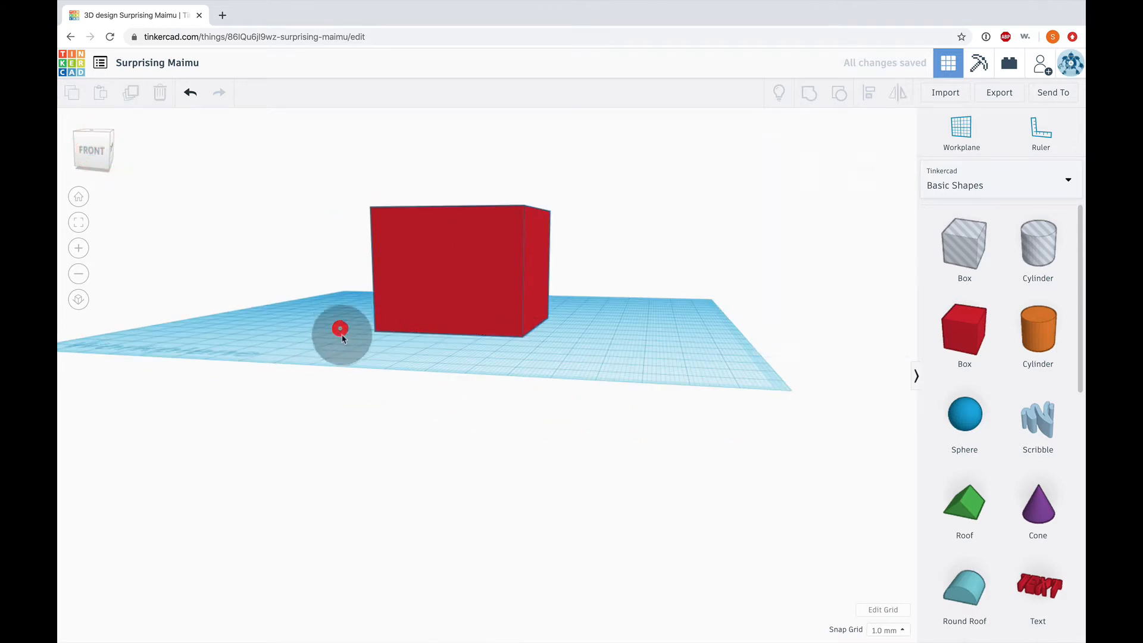
left_click(74, 150)
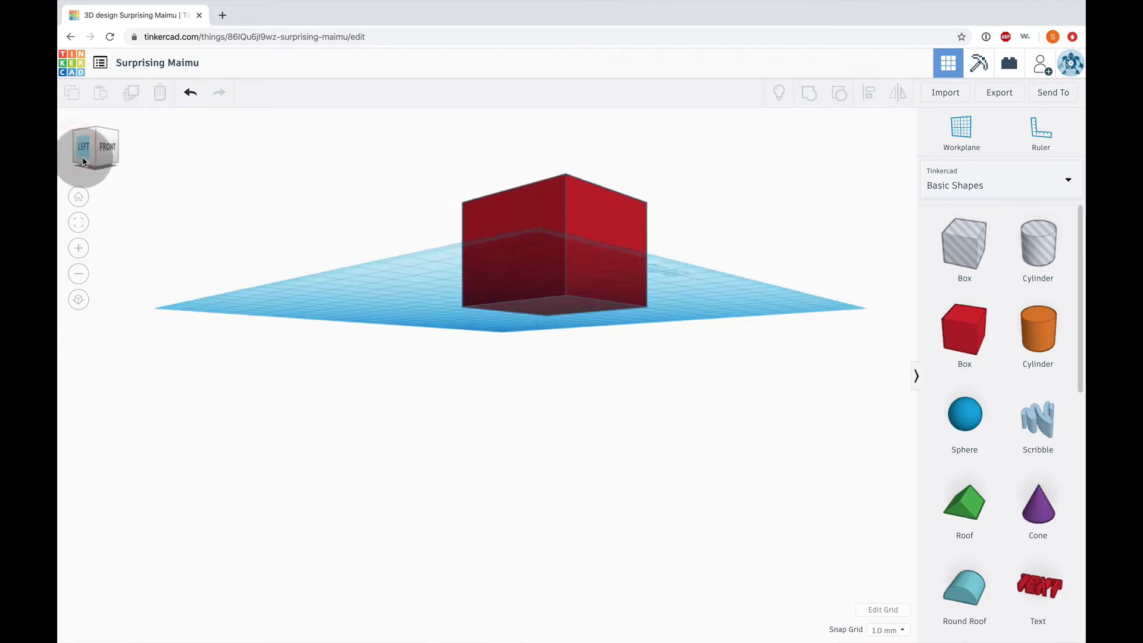
left_click_drag(104, 147, 96, 164)
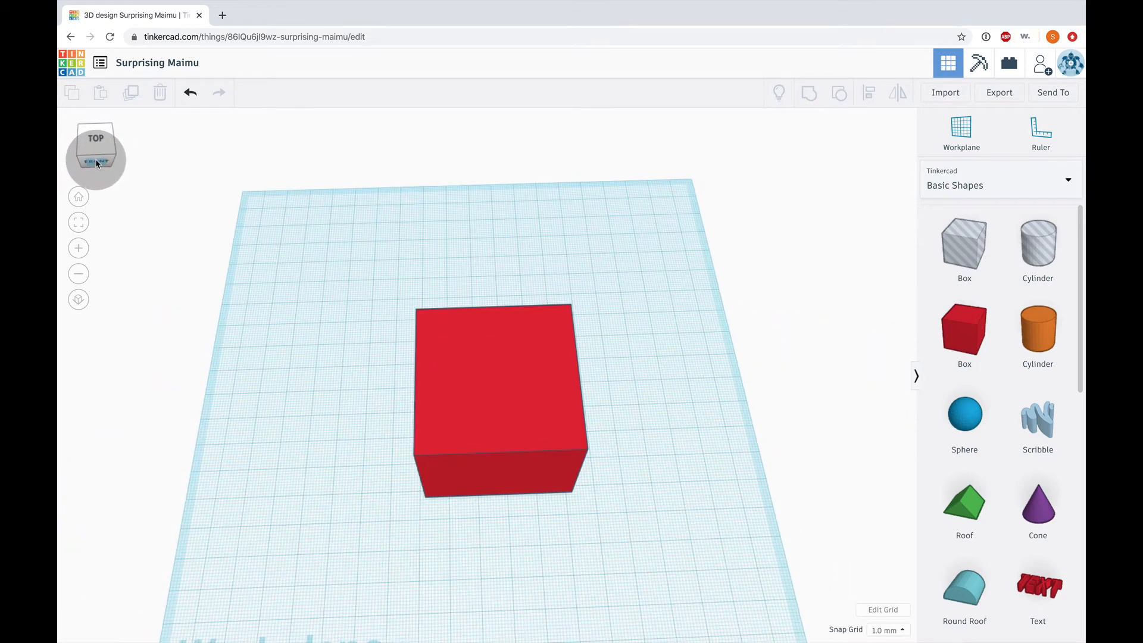
left_click_drag(504, 389, 490, 365)
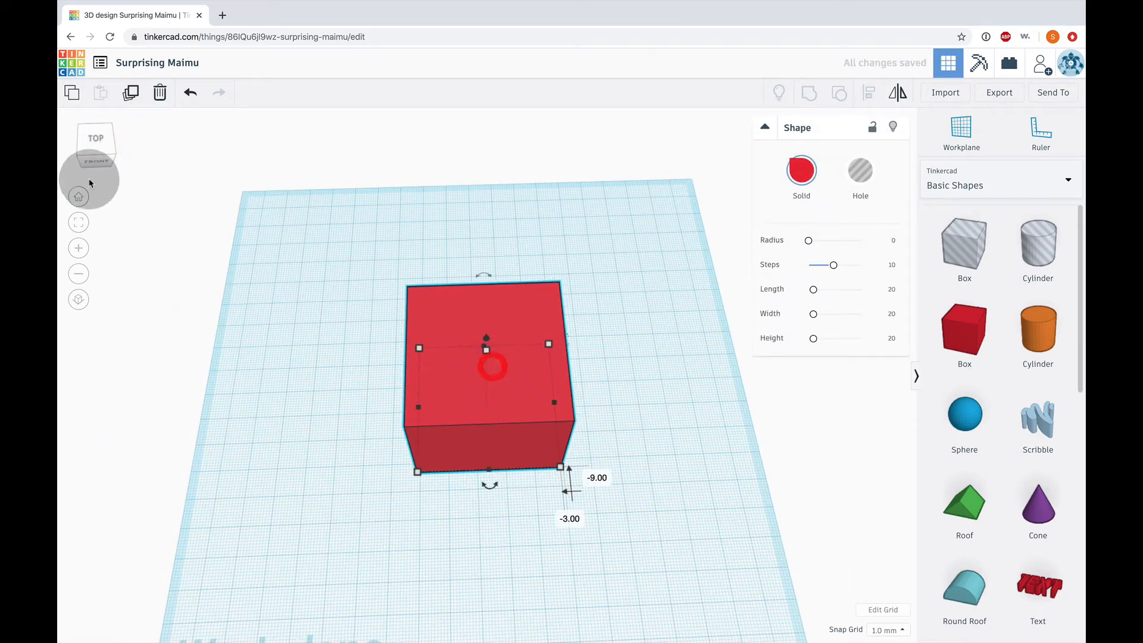
Place a green roof shape on the workplane beside the red box and set its base to 50 by 50 mm.
left_click_drag(99, 163, 98, 157)
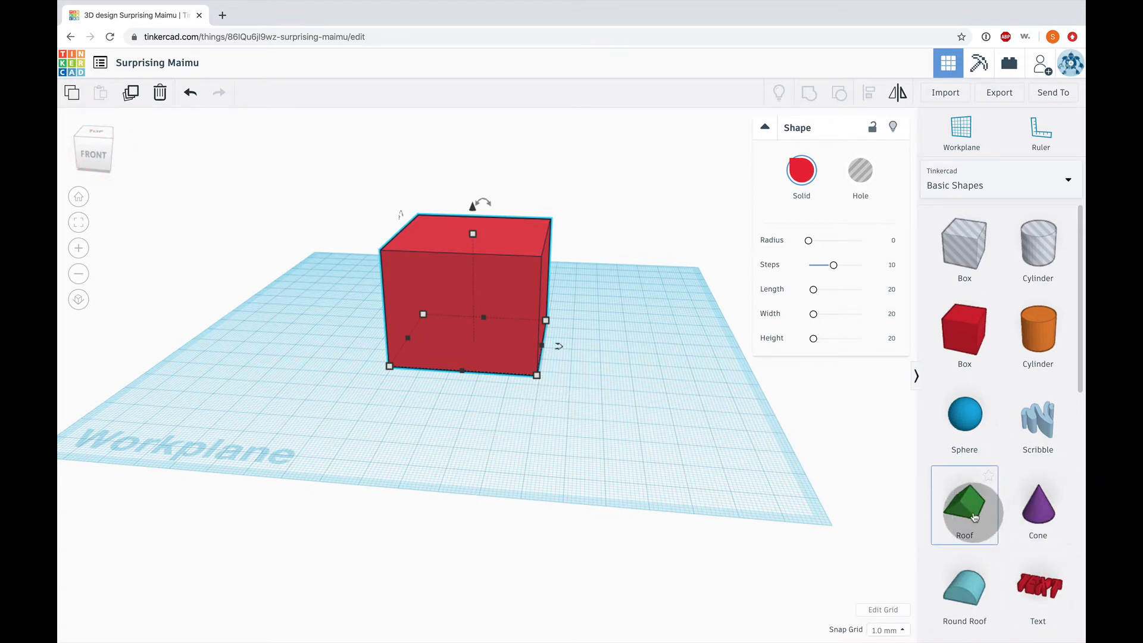
left_click_drag(965, 519, 620, 390)
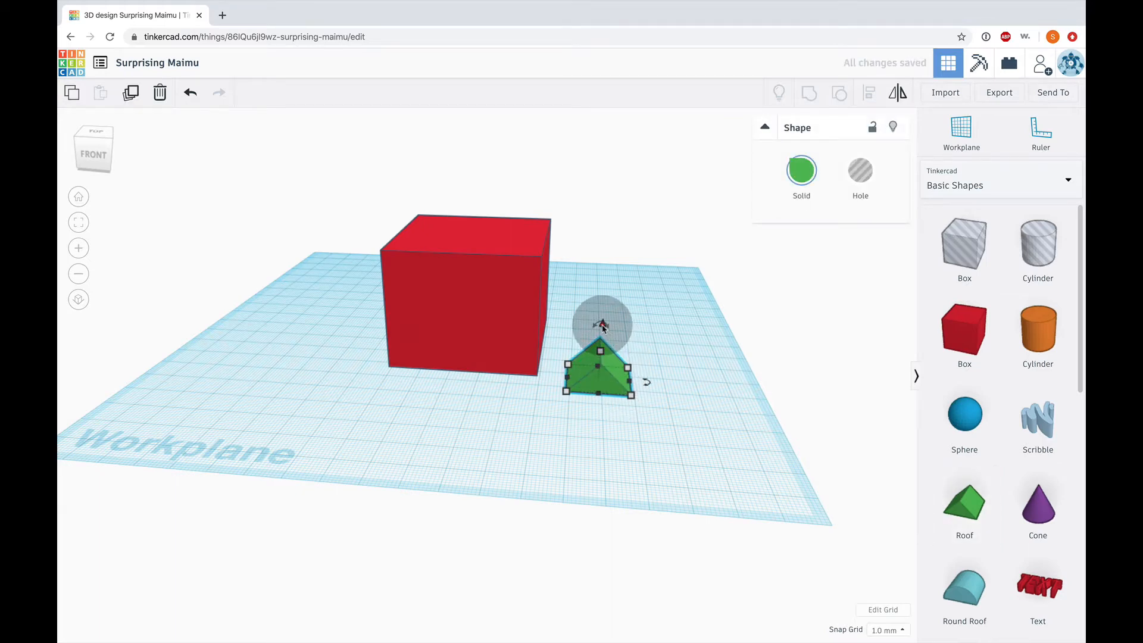
left_click(632, 397)
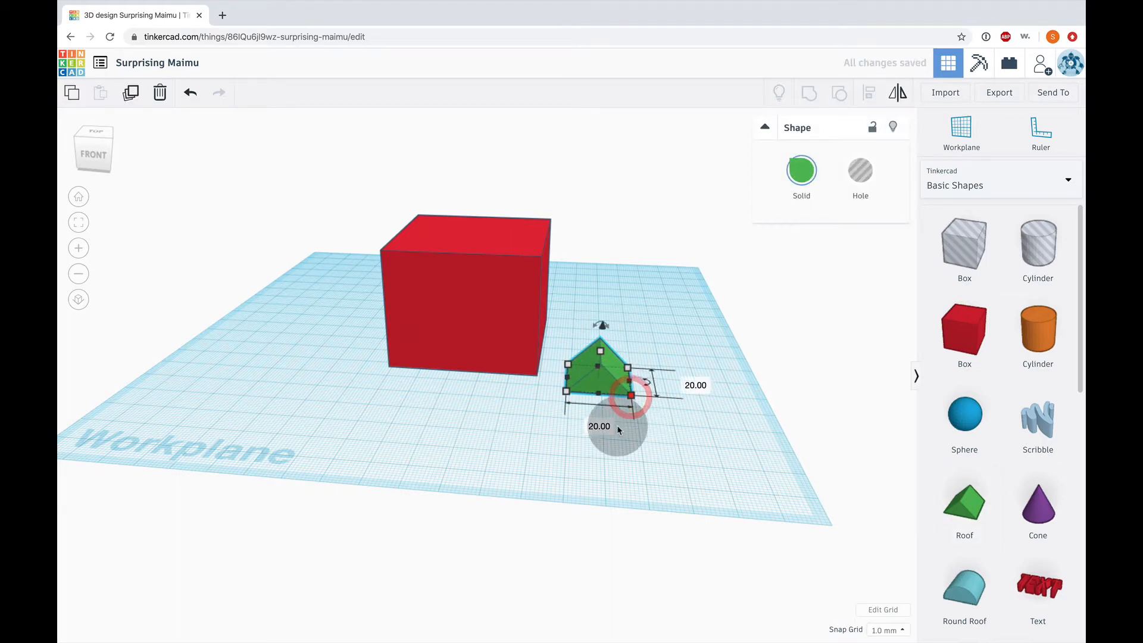
left_click(607, 426)
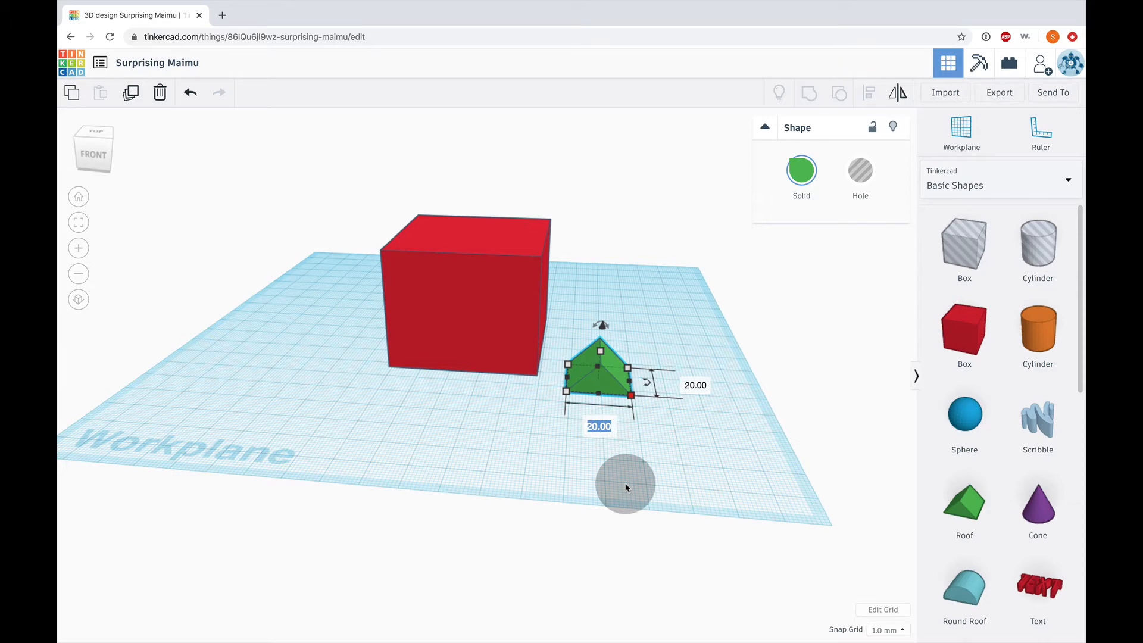
type("50")
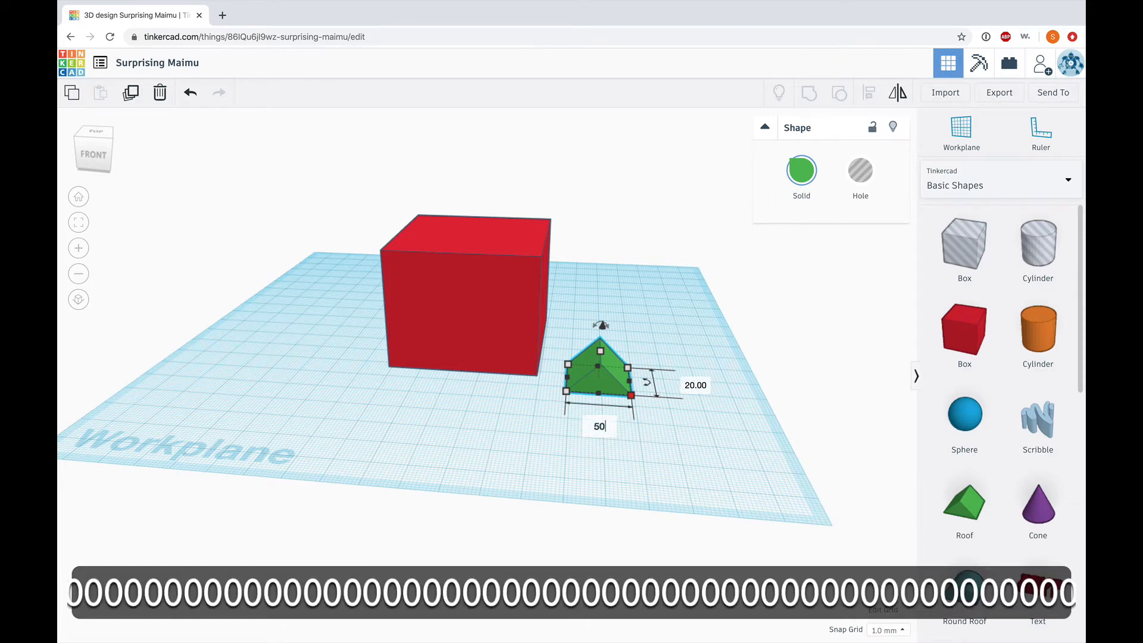
left_click(702, 390)
type("50")
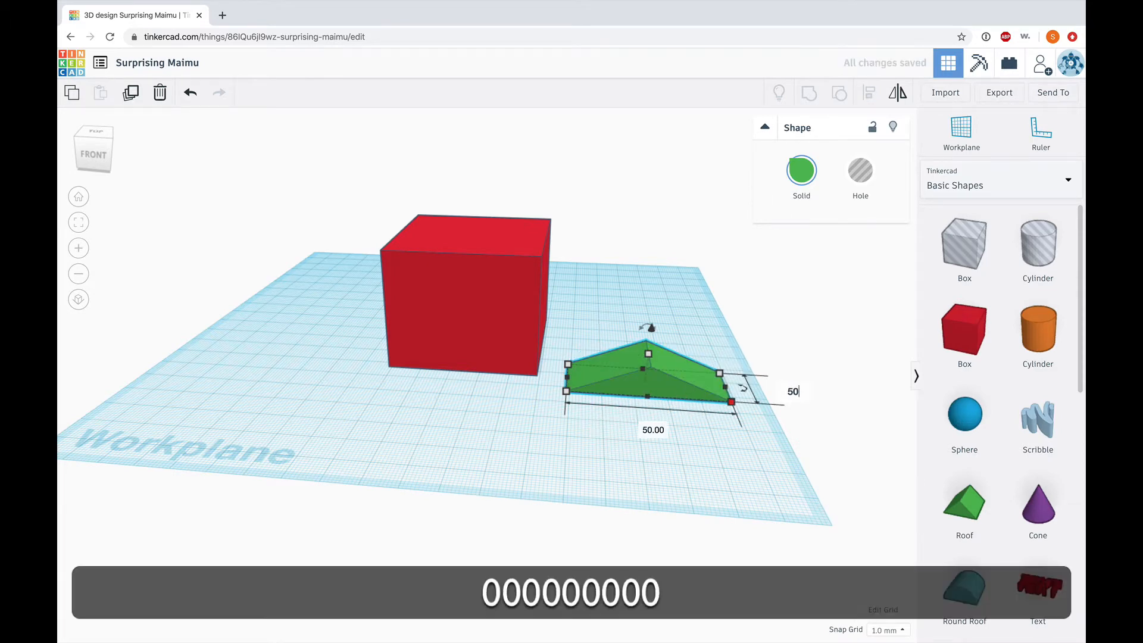
key("Return")
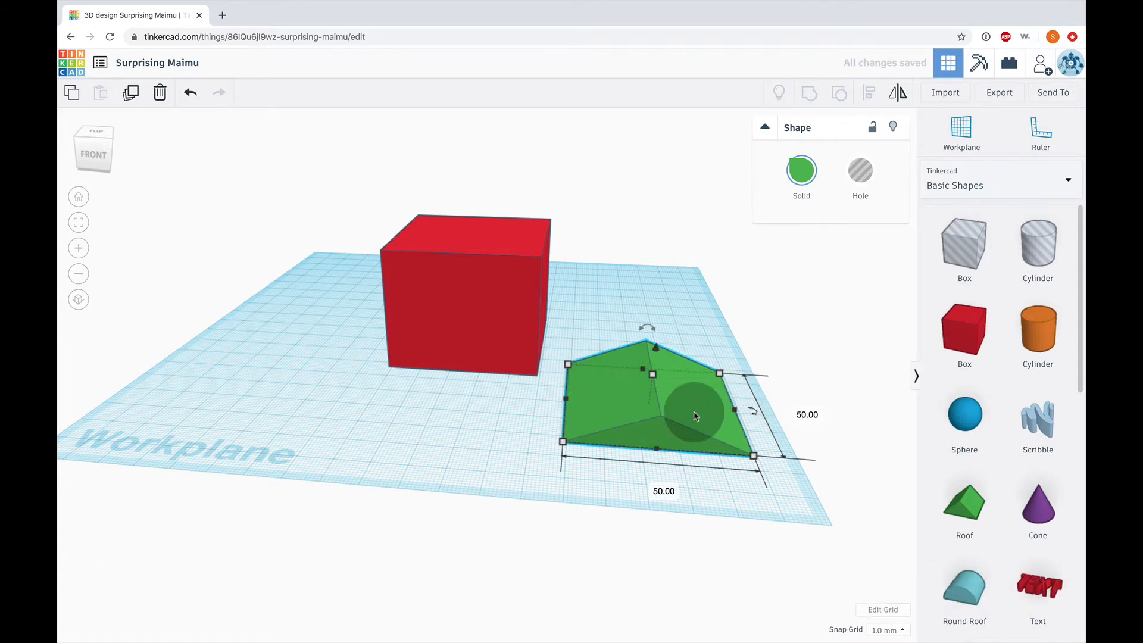
Move the green roof onto the red box, with its base 40 mm above the workplane.
left_click_drag(694, 409, 655, 369)
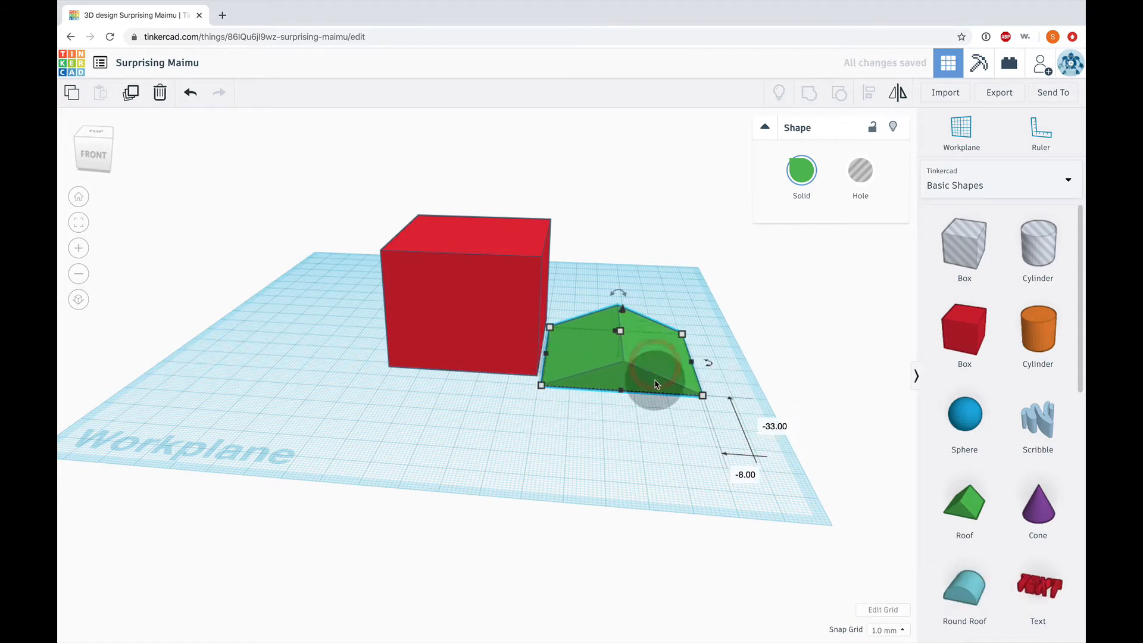
left_click(84, 155)
left_click(83, 151)
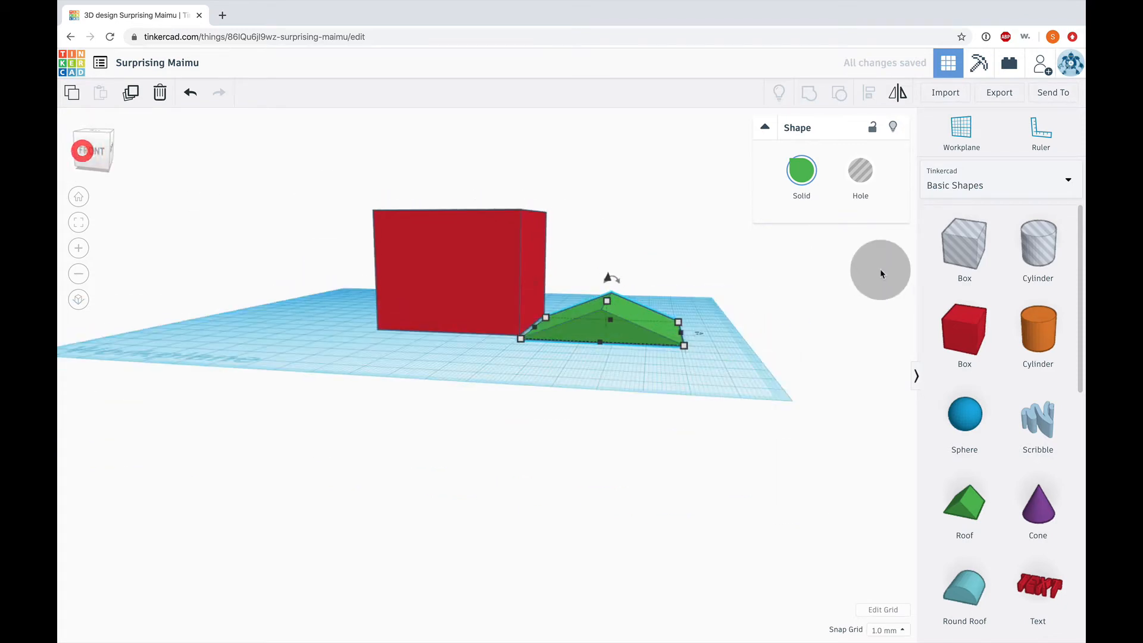
left_click(109, 159)
left_click(108, 158)
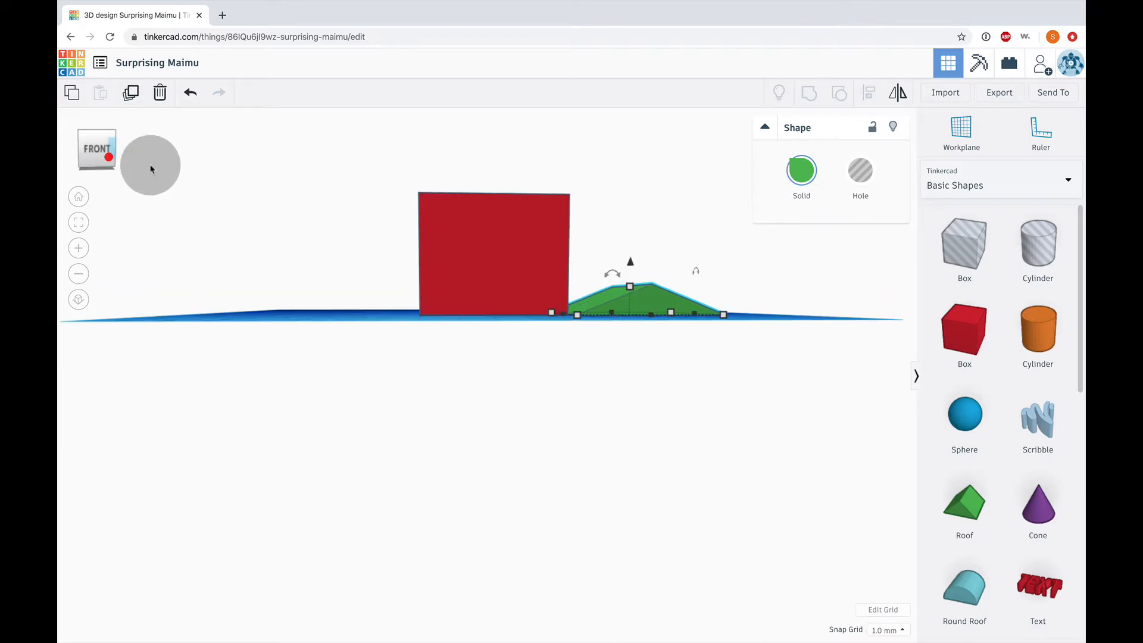
left_click_drag(631, 264, 512, 151)
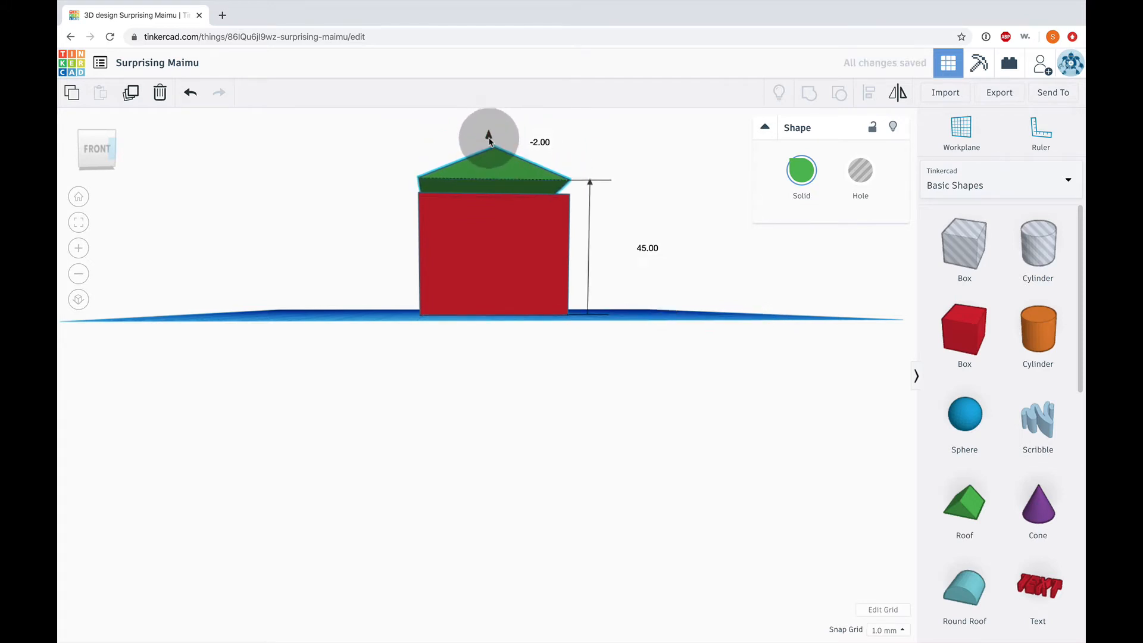
left_click_drag(489, 141, 488, 154)
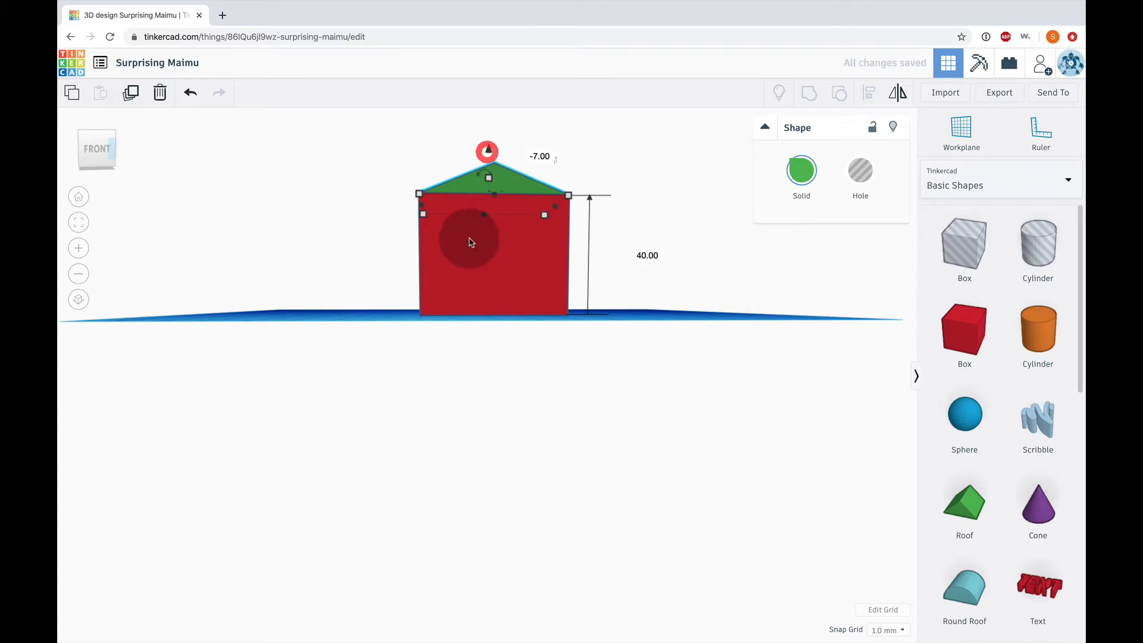
Shift the green roof 1 mm toward the front to line it up with the red box, viewed from above.
left_click_drag(97, 148, 98, 158)
scroll(491, 378, "up", 10)
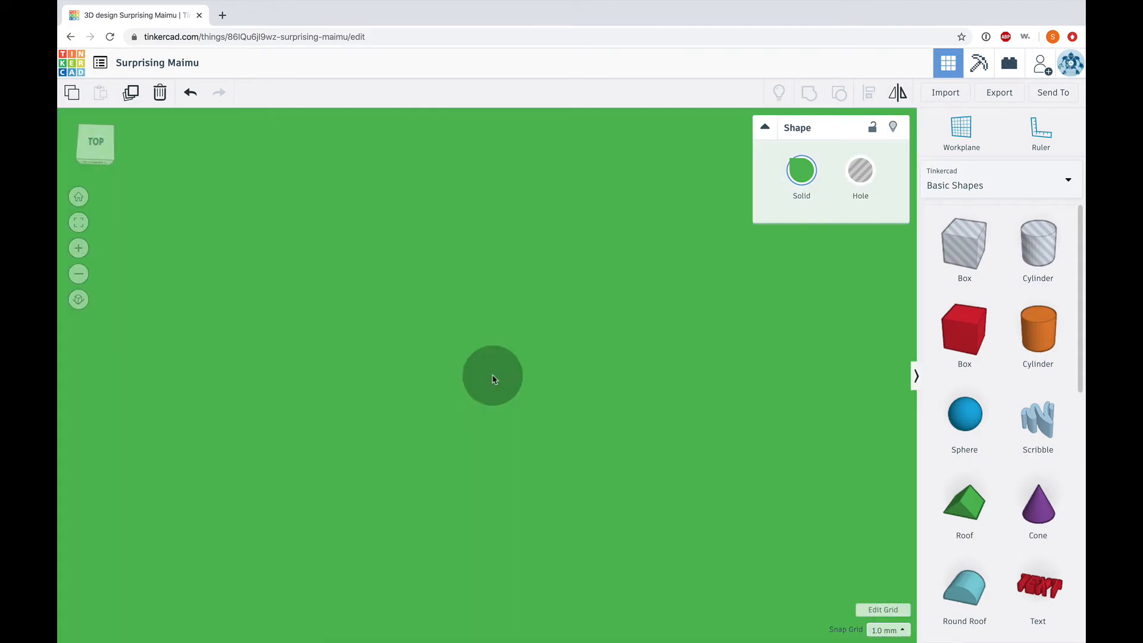
scroll(492, 378, "down", 10)
scroll(493, 378, "up", 3)
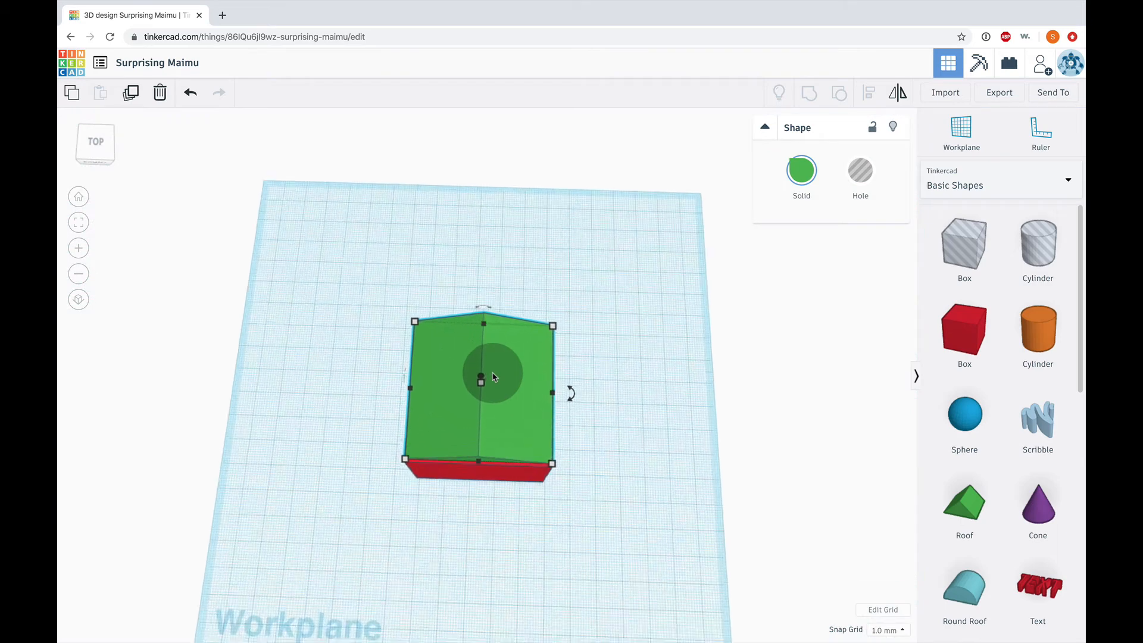
scroll(492, 377, "up", 1)
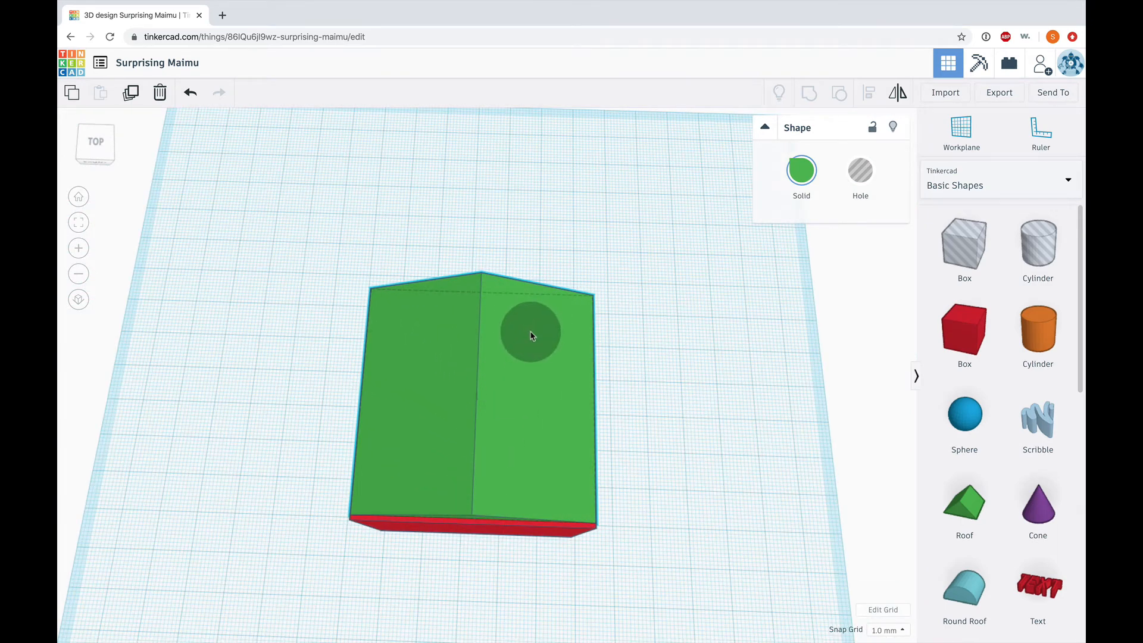
left_click_drag(531, 335, 532, 338)
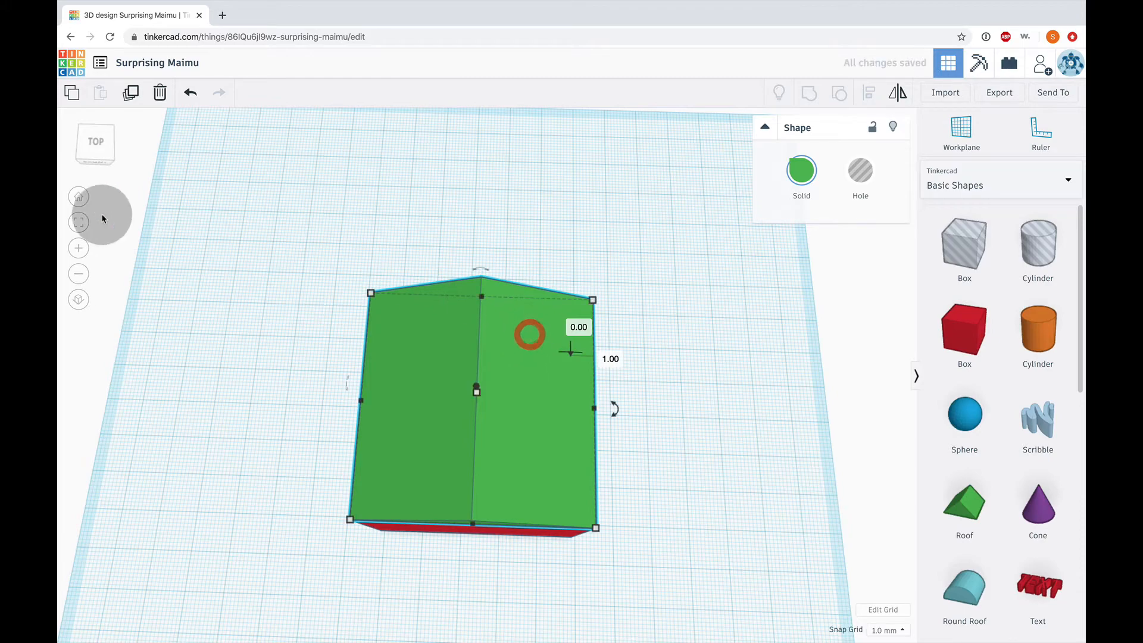
Set the green roof's height to 20 mm, keeping its base on the red box.
left_click(94, 143)
mouse_move(94, 143)
left_mouse_down()
mouse_move(90, 132)
mouse_move(106, 135)
mouse_move(97, 128)
left_mouse_up()
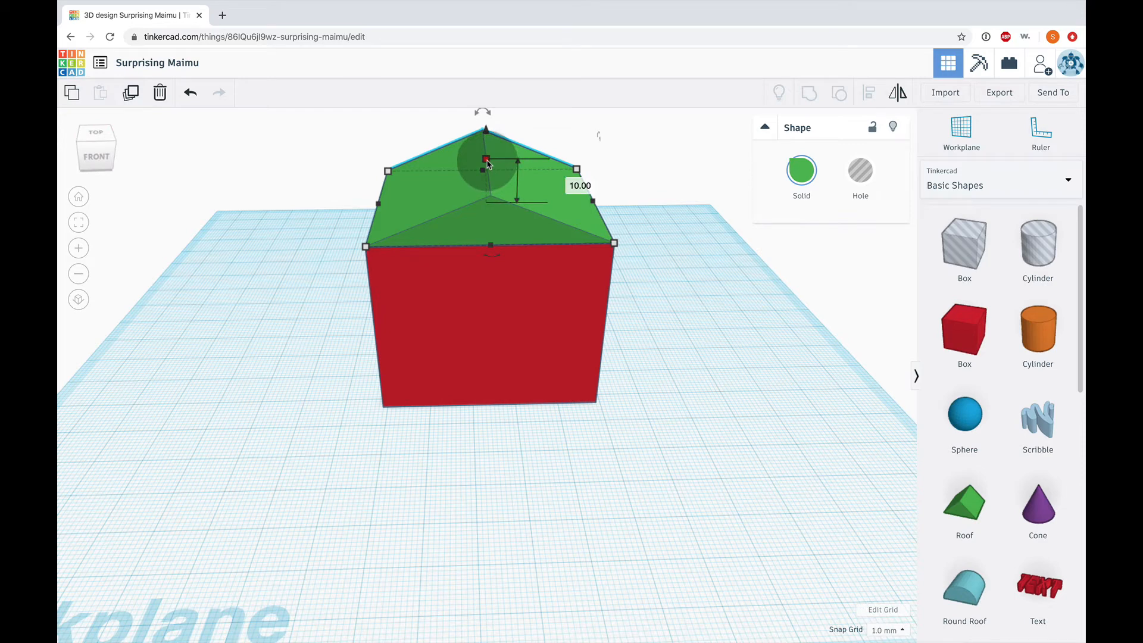
left_click(571, 181)
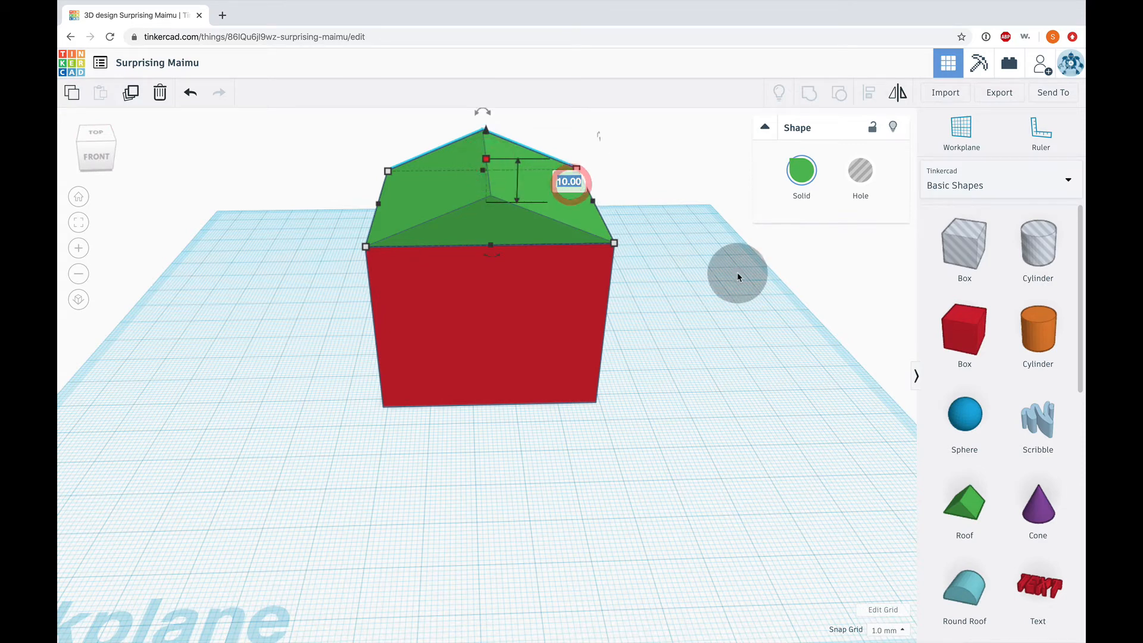
type("20")
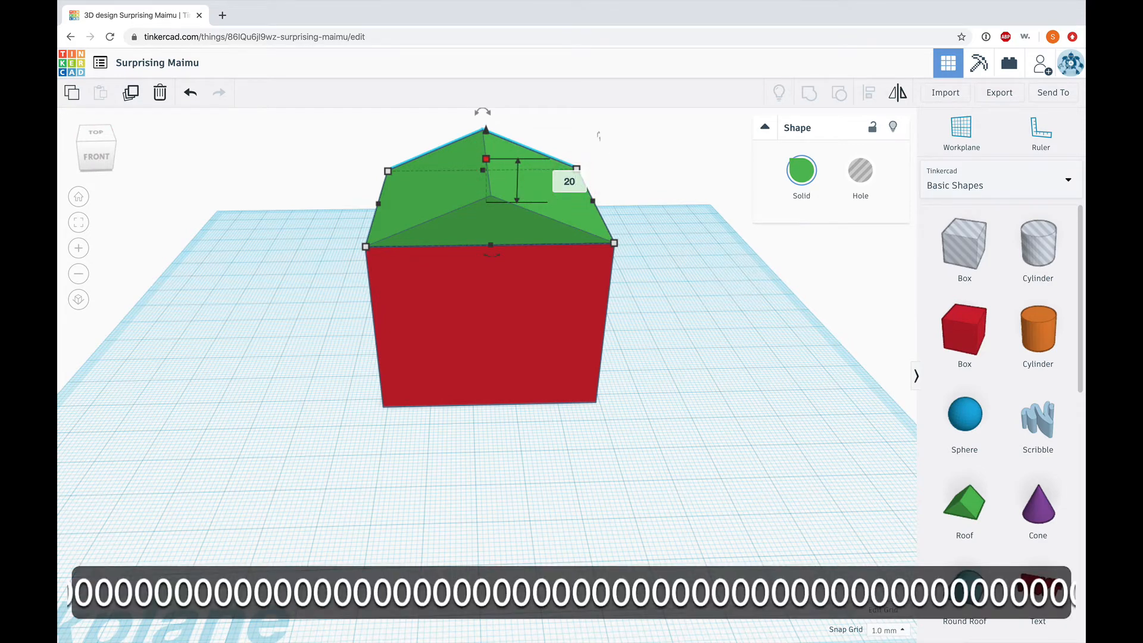
key("Return")
left_click(796, 357)
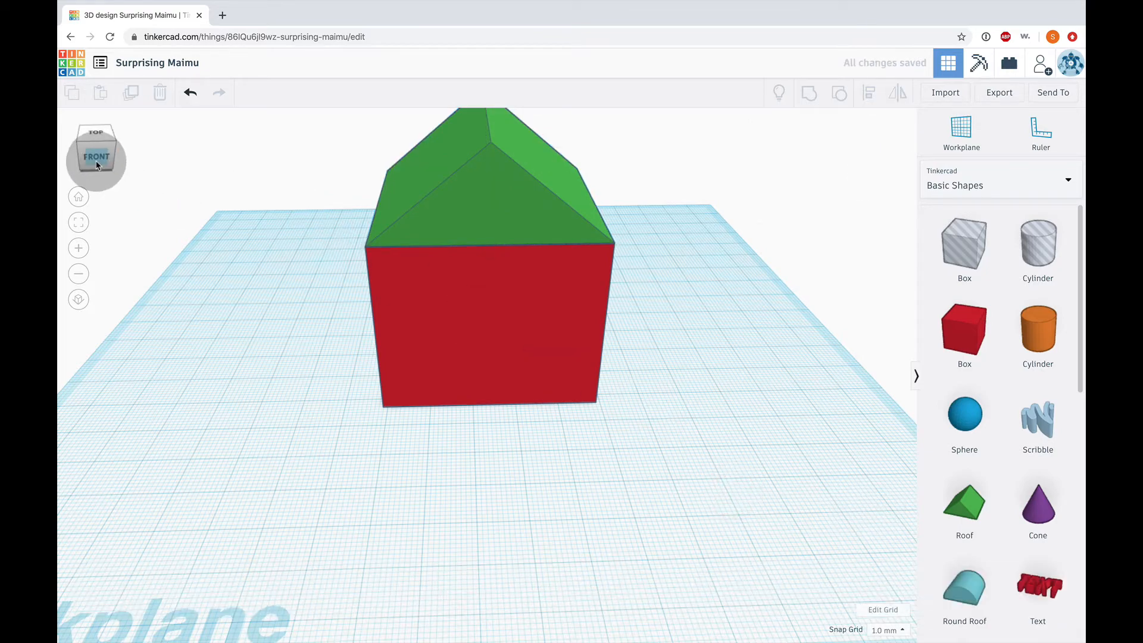
Try to shift the green roof on the red box by 31 mm and 6 mm in the front view, and undo the move.
mouse_move(93, 161)
left_mouse_down()
mouse_move(104, 158)
mouse_move(57, 171)
mouse_move(135, 164)
mouse_move(91, 168)
mouse_move(92, 156)
left_mouse_up()
right_click_drag(204, 204, 297, 266)
scroll(299, 262, "down", 5)
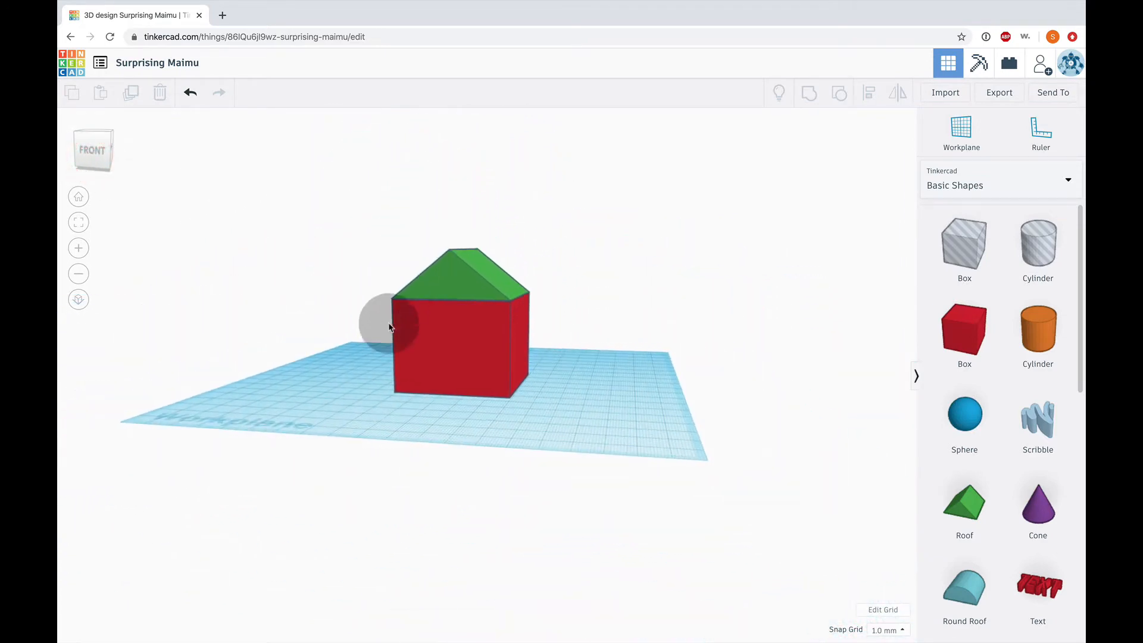
scroll(378, 322, "up", 8)
scroll(378, 322, "down", 8)
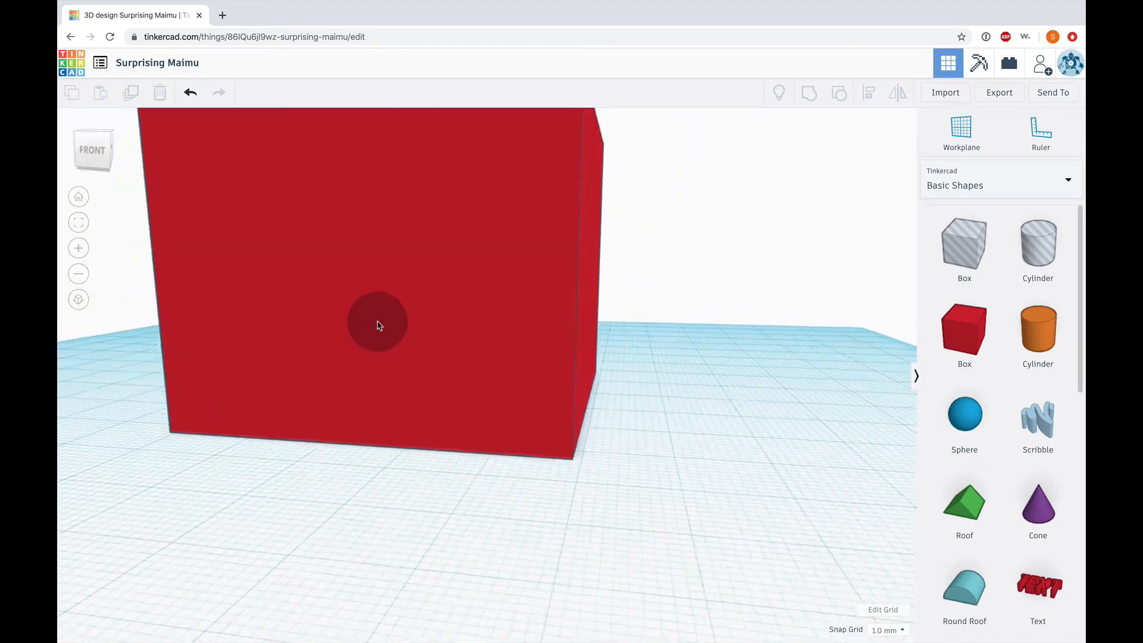
scroll(376, 321, "up", 3)
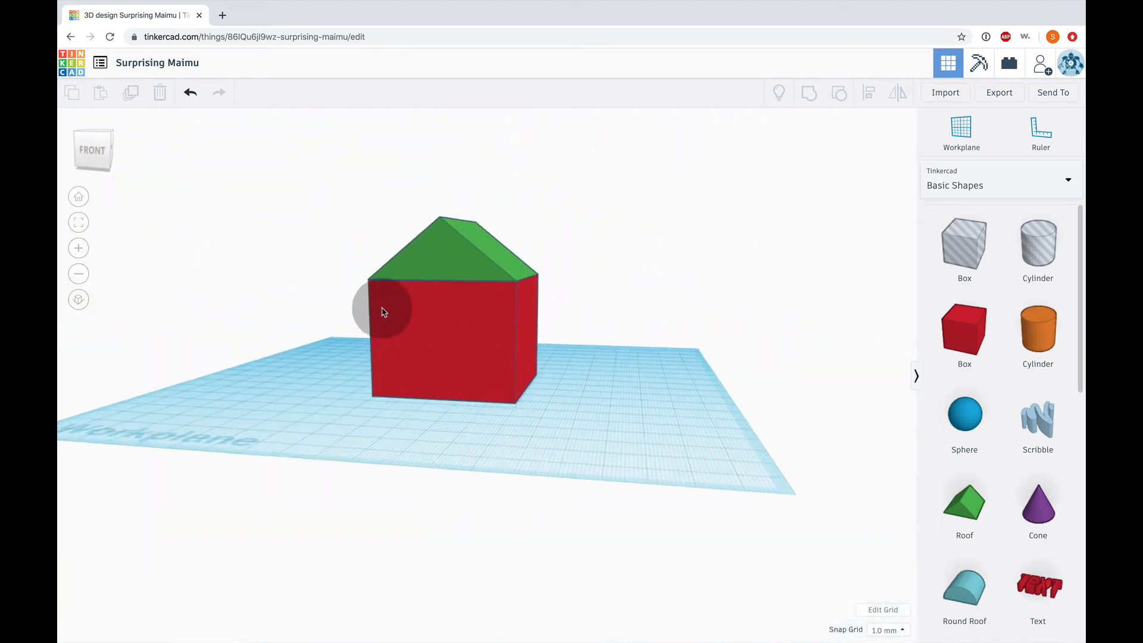
left_click(460, 259)
left_click_drag(465, 255, 468, 252)
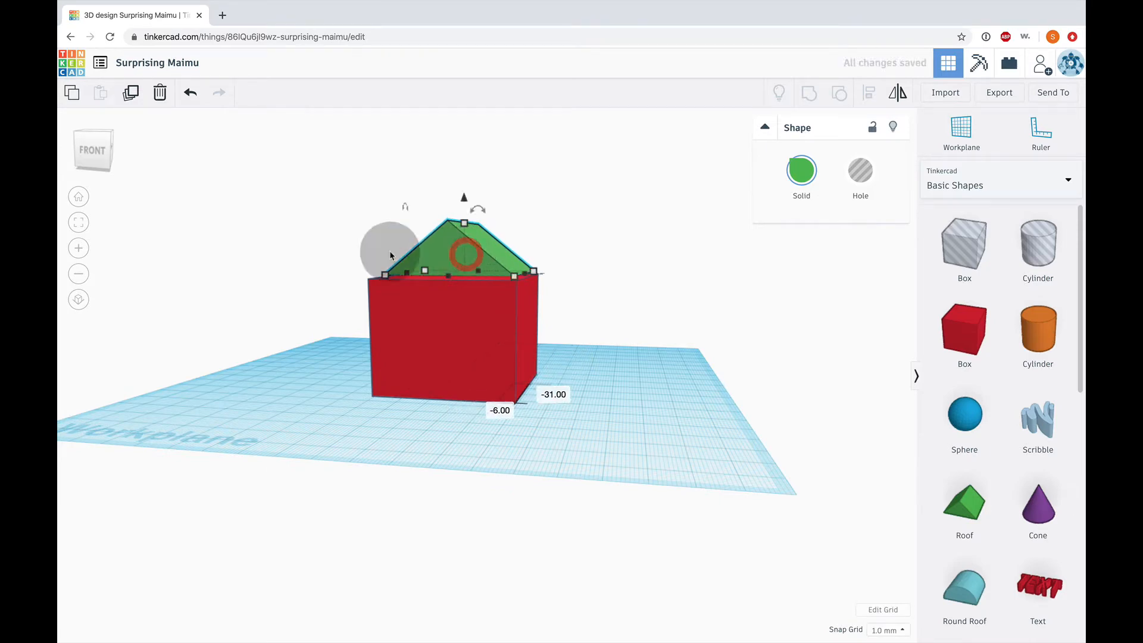
left_click(109, 162)
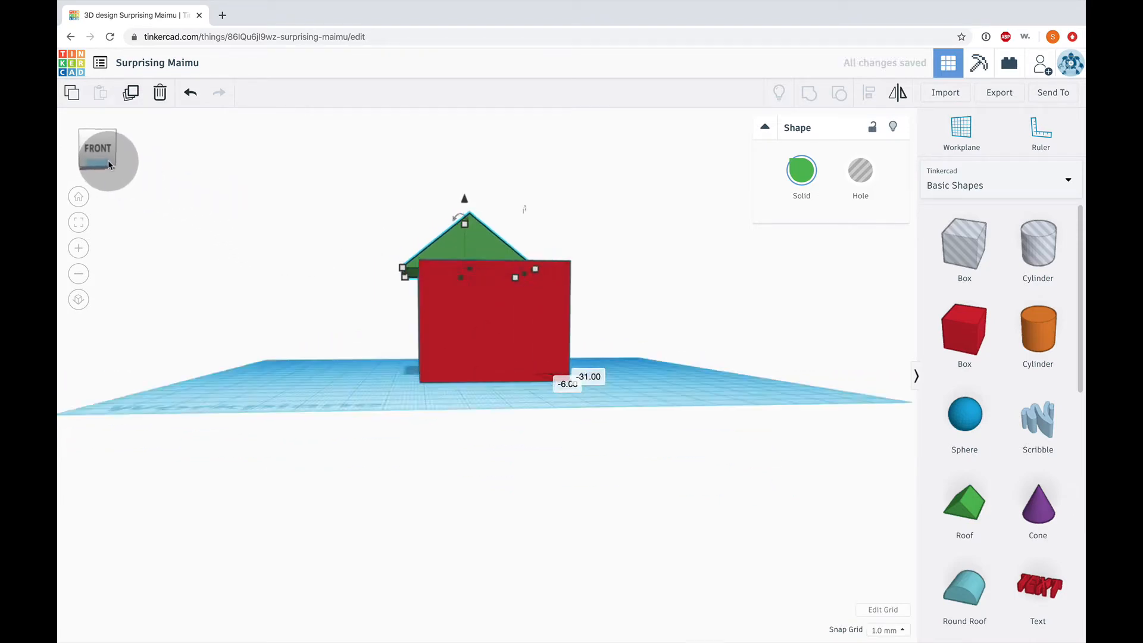
mouse_move(108, 162)
left_mouse_down()
mouse_move(100, 174)
mouse_move(70, 169)
mouse_move(128, 160)
left_mouse_up()
key("super+z")
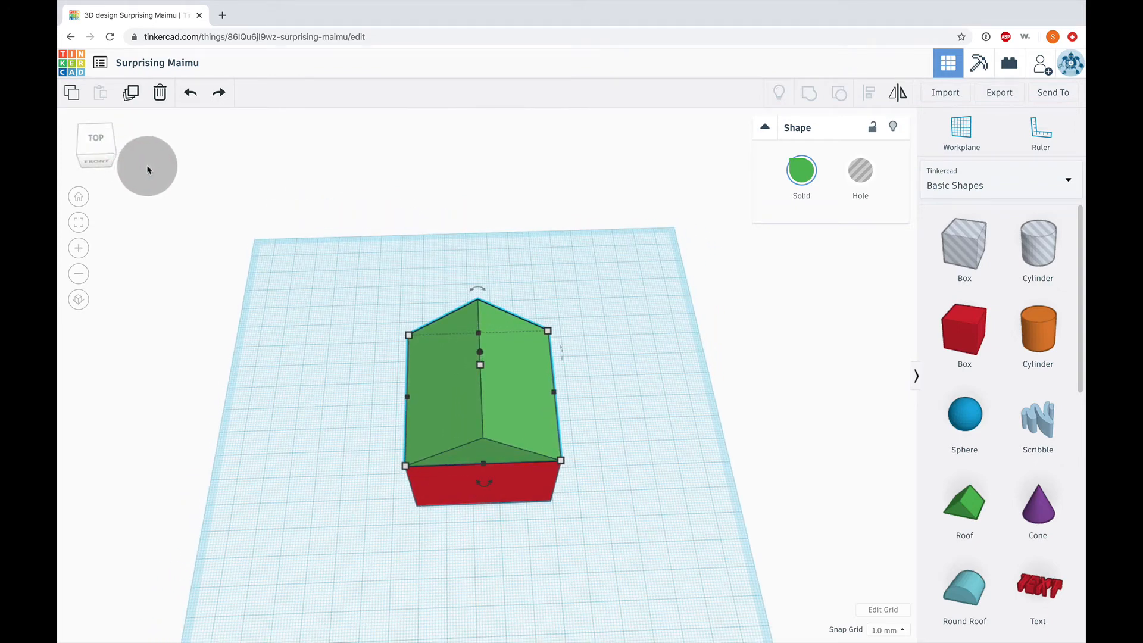
Undo and redo the green roof's height change twice.
left_click(190, 94)
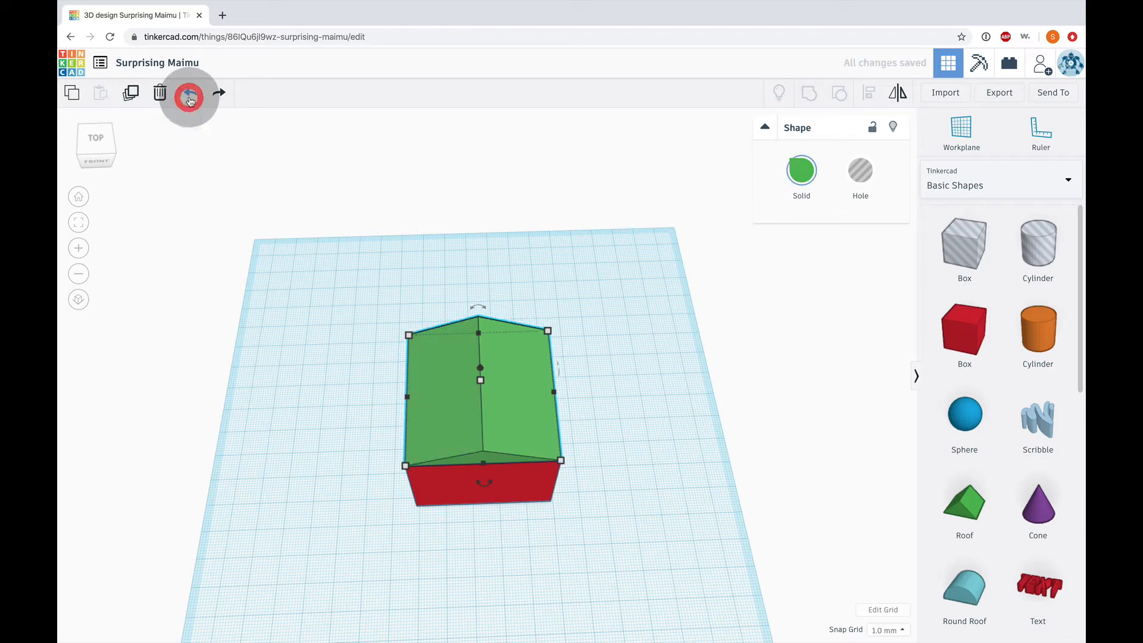
left_click(219, 92)
left_click(192, 95)
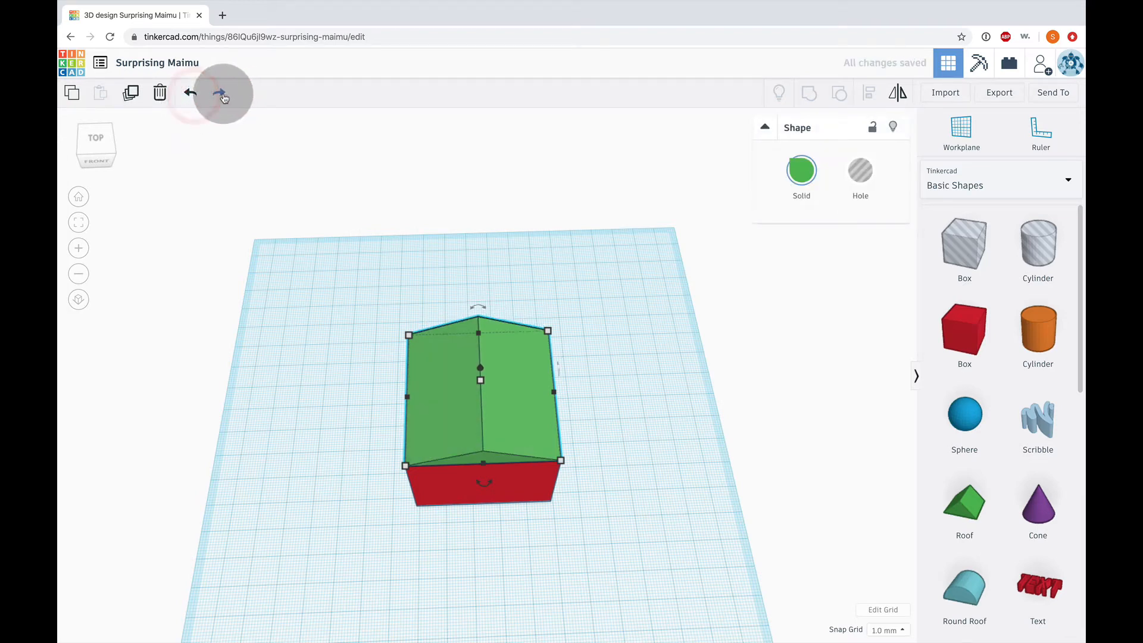
left_click(220, 94)
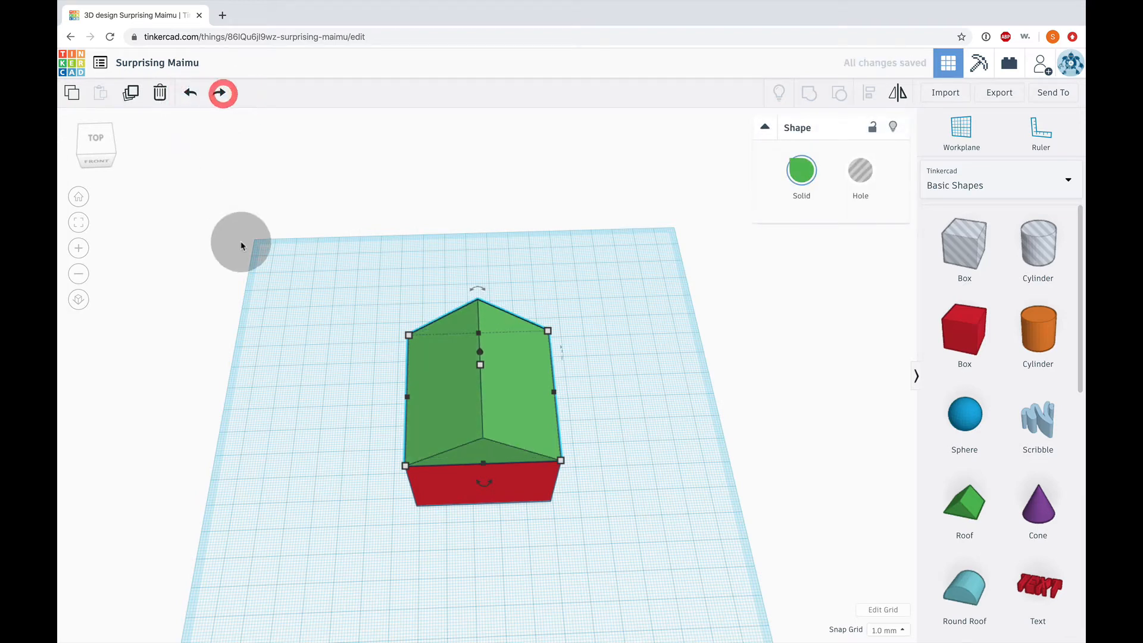
Place a 20 mm box on the workplane in front of the house and colour it dark orange.
left_click(105, 159)
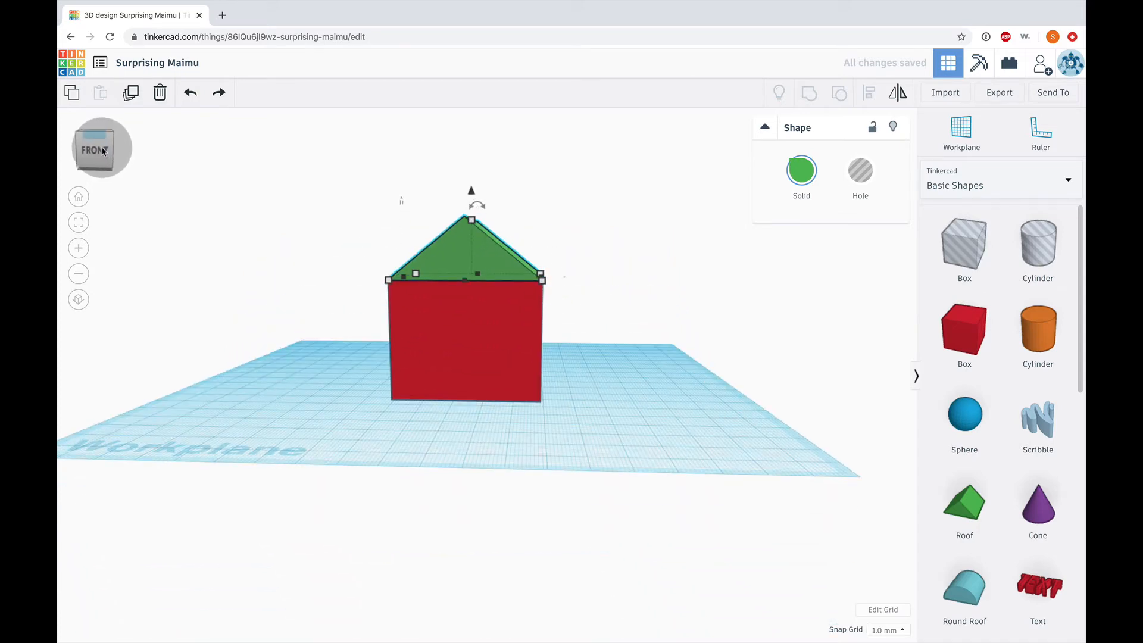
left_click(232, 341)
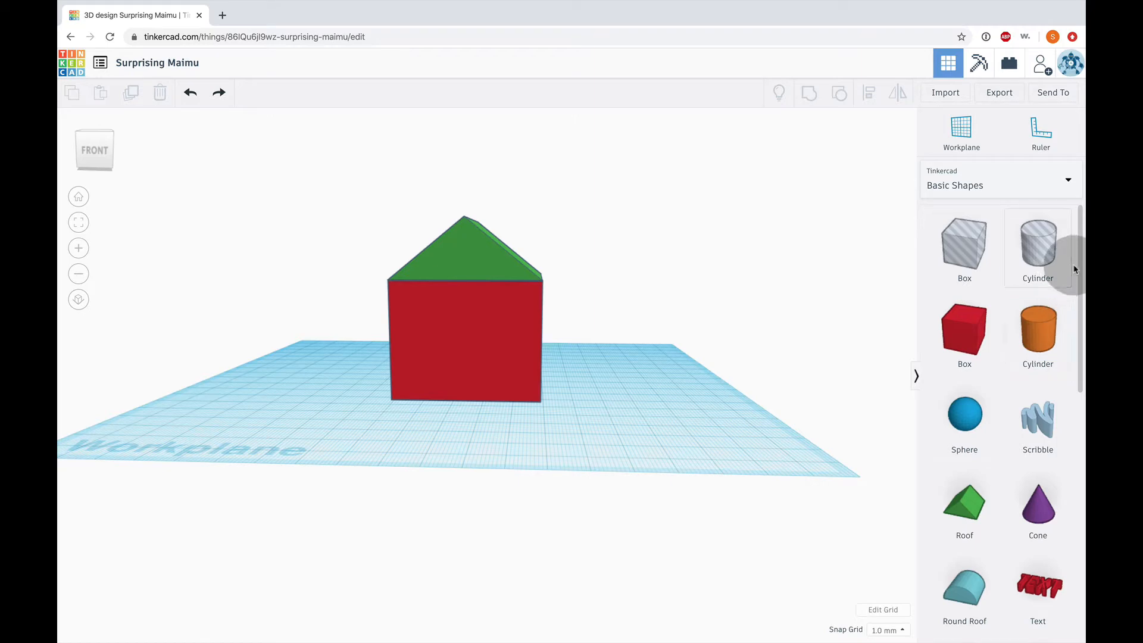
left_click_drag(1082, 271, 1078, 286)
left_click_drag(978, 288, 463, 429)
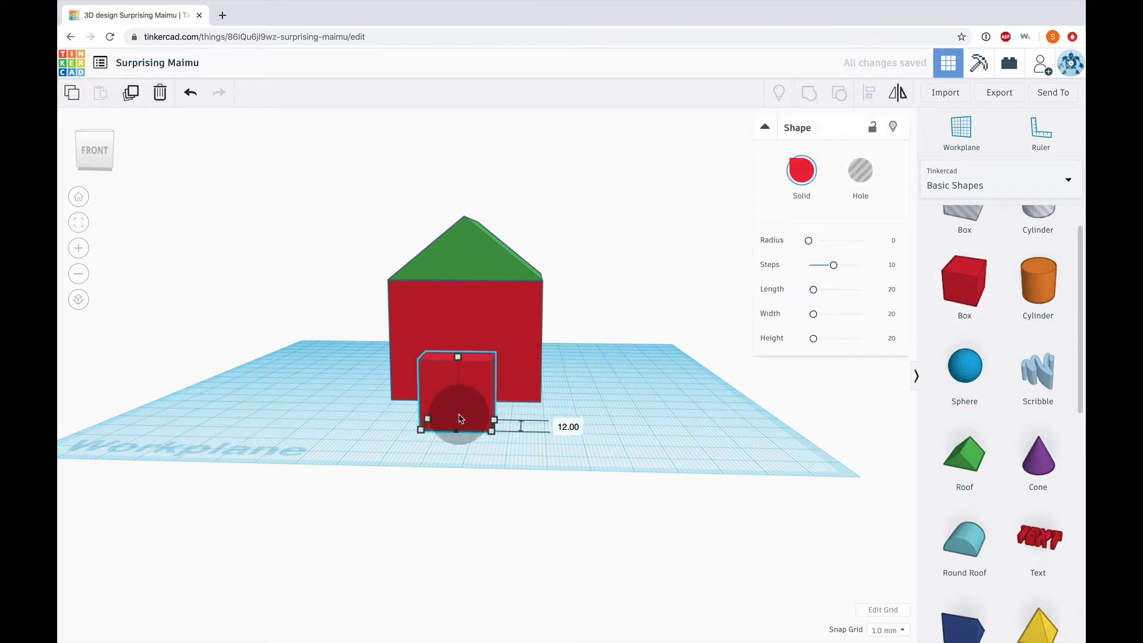
left_click(801, 171)
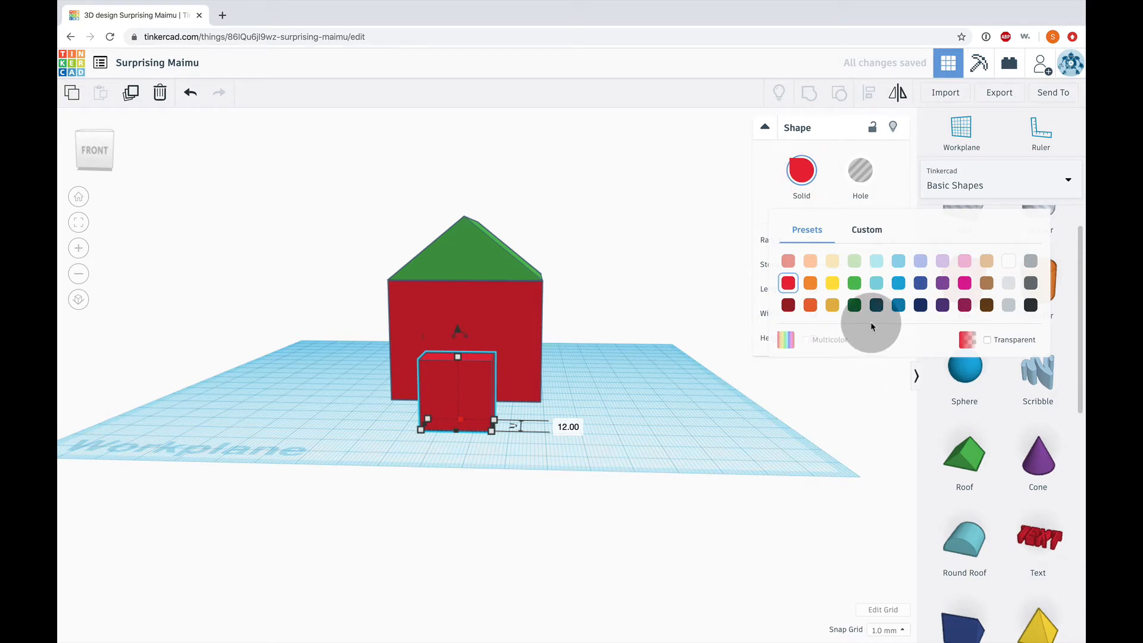
left_click(804, 309)
Move the orange box into the middle of the house's front wall as a door, leaving its front slightly protruding.
left_click_drag(446, 396, 457, 376)
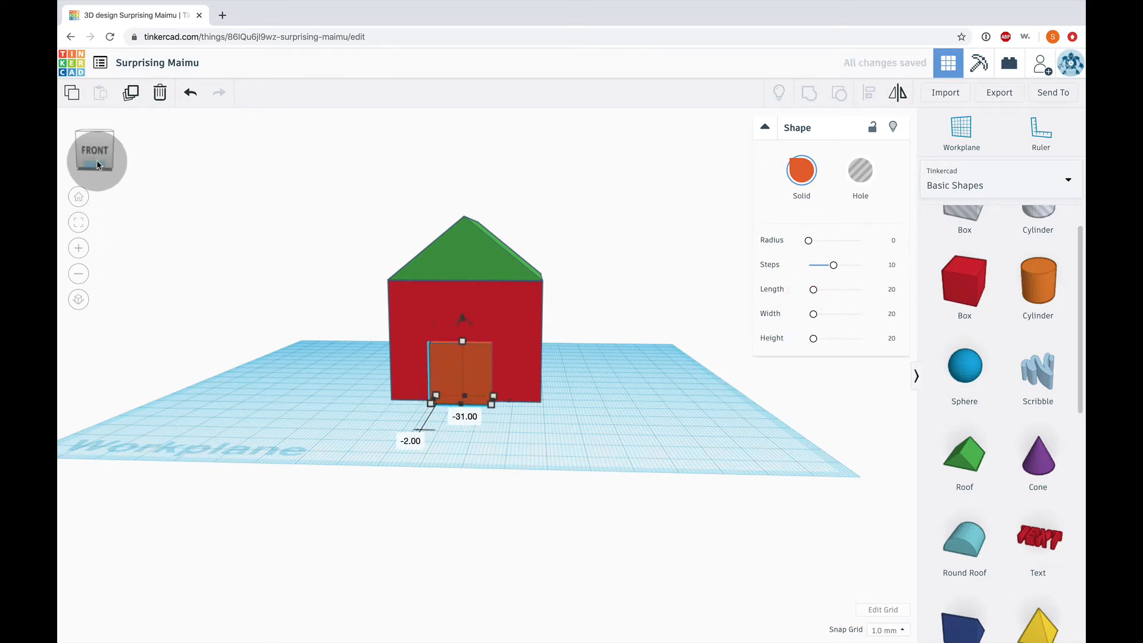
left_click_drag(97, 161, 97, 168)
left_click_drag(483, 487, 483, 480)
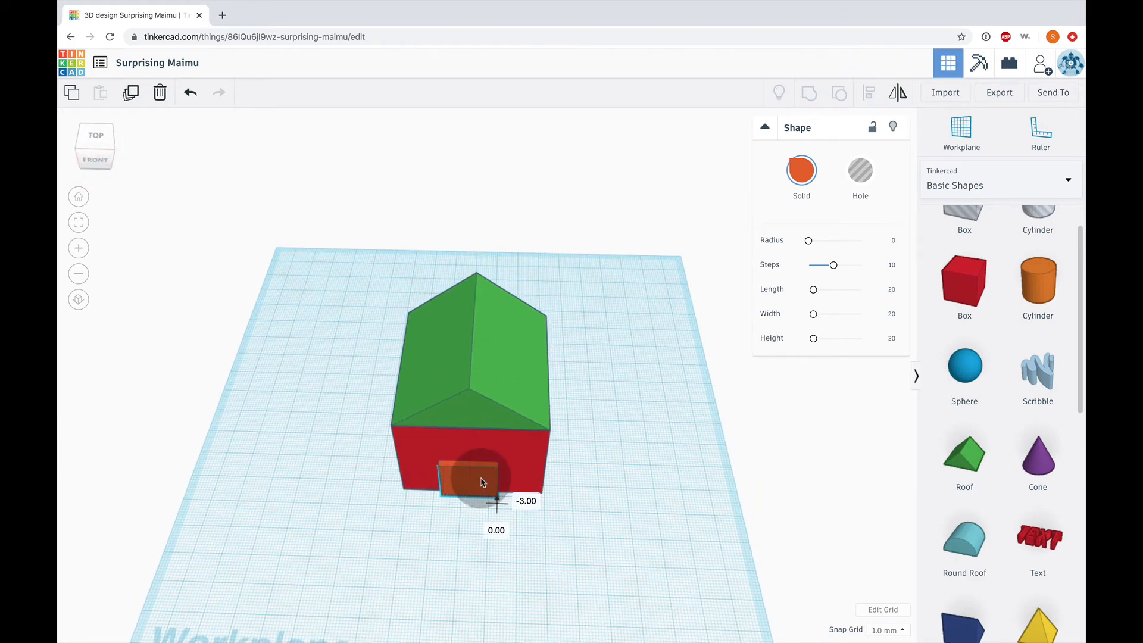
left_click_drag(482, 483, 482, 483)
left_click(96, 148)
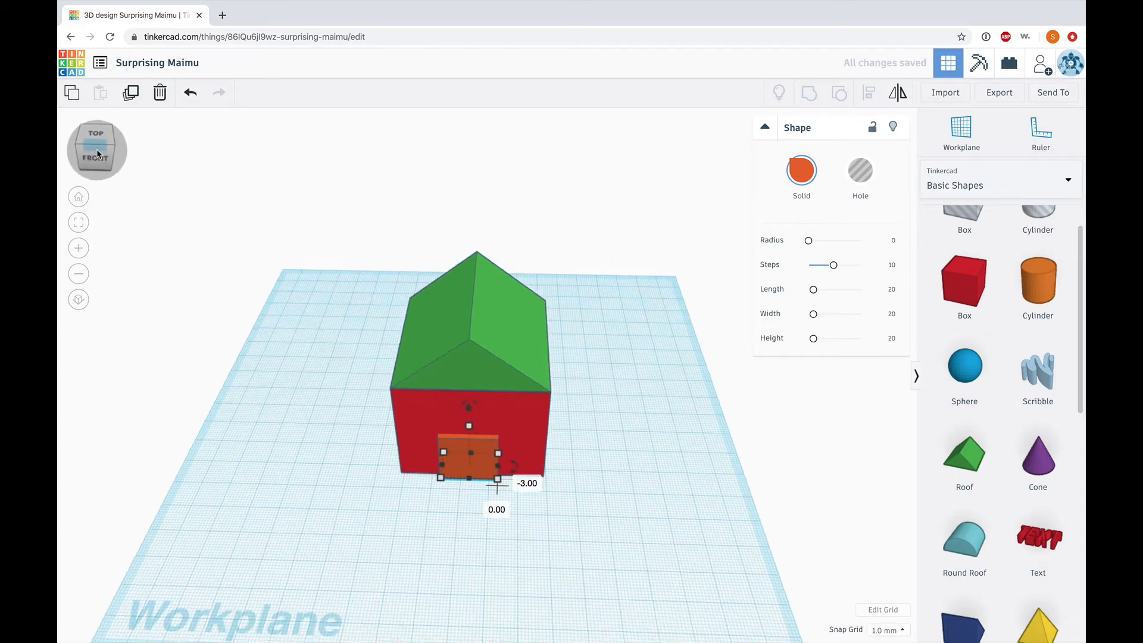
left_click(646, 449)
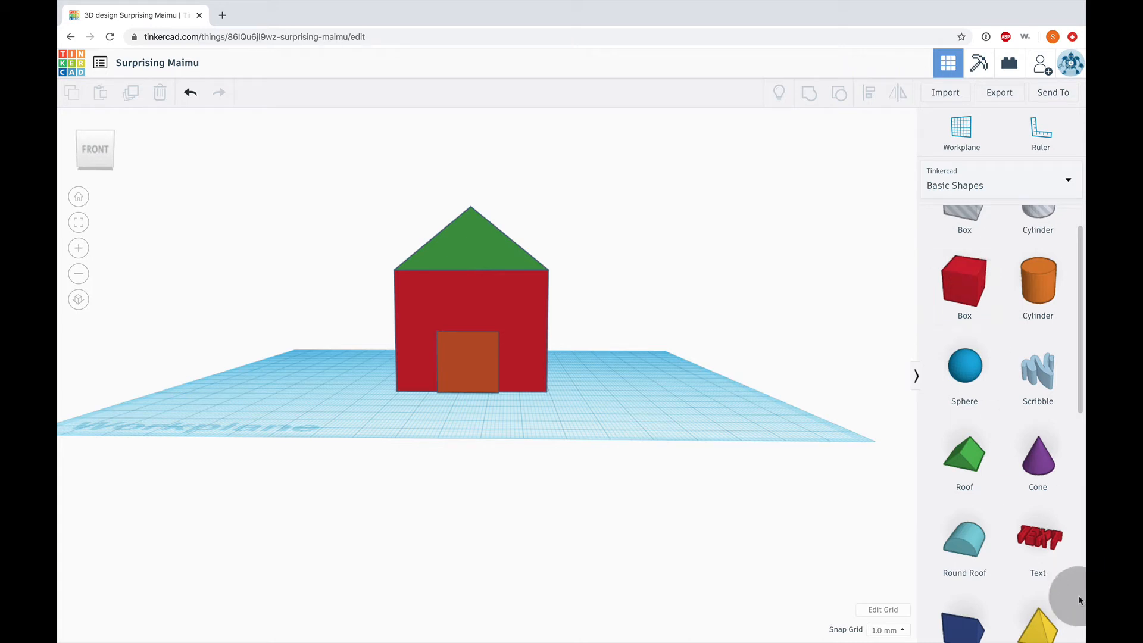
Place a text shape on the workplane in front of the house and set its text to 253.
left_click_drag(1042, 560, 601, 424)
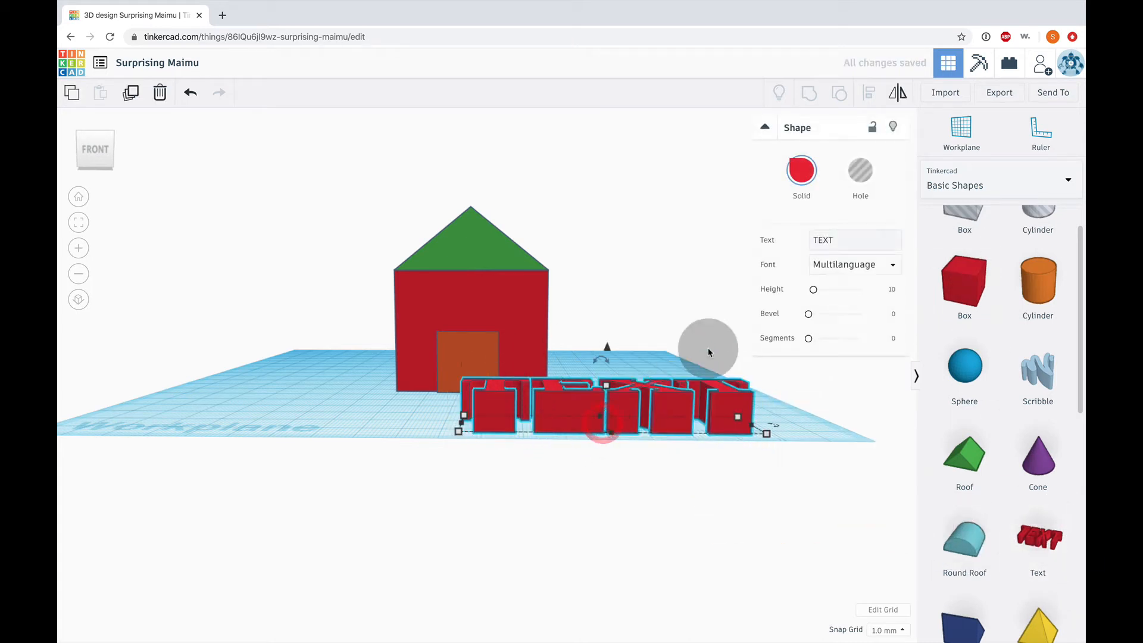
left_click_drag(861, 237, 730, 235)
left_click(872, 237)
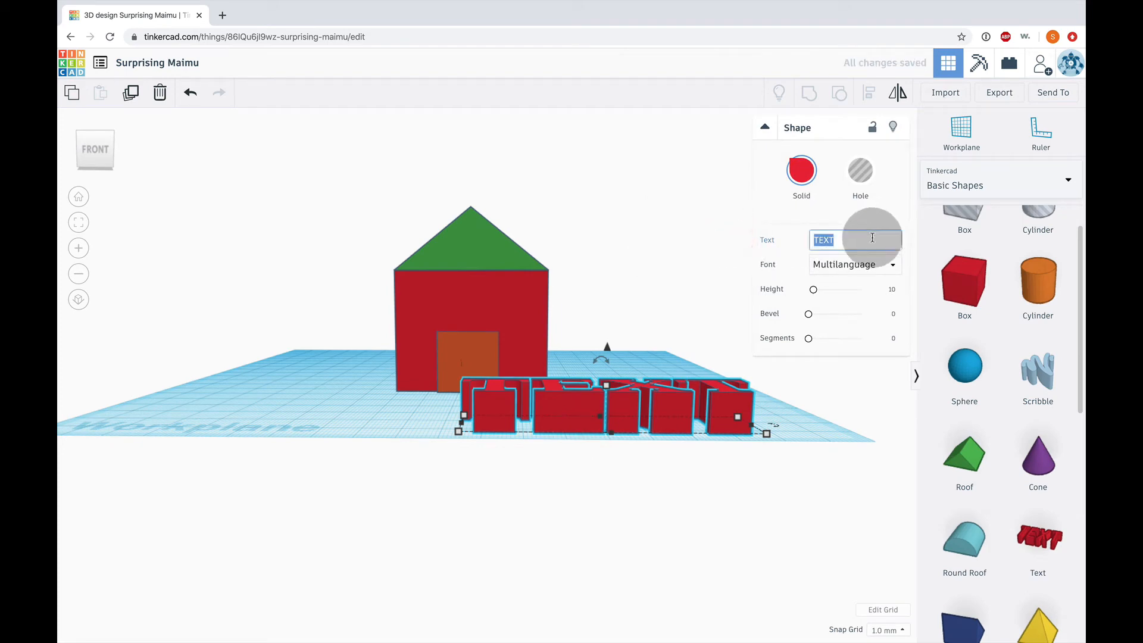
left_click(762, 235)
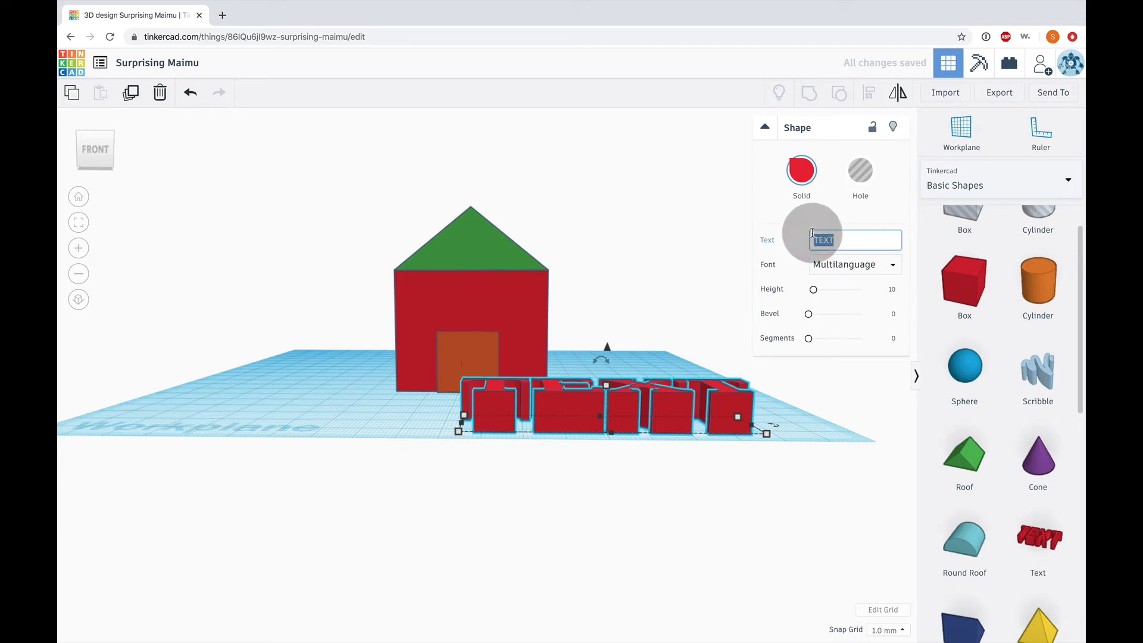
type("253")
left_click(807, 280)
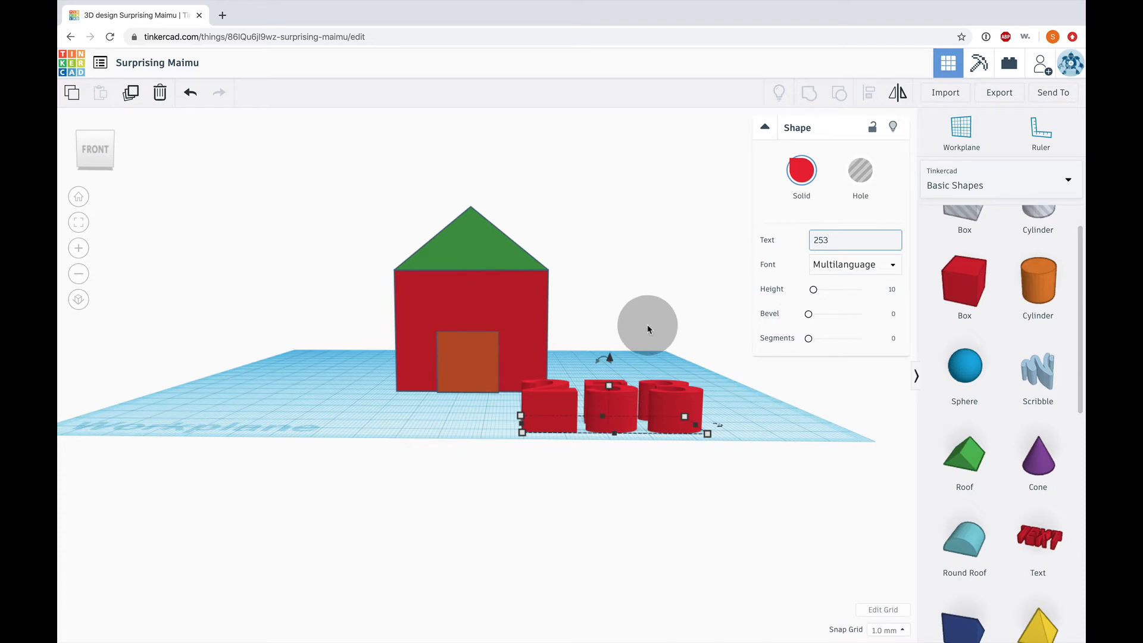
left_click(649, 330)
Move the 253 text above the workplane near the house's front wall and scale it to about 29 by 13.5 mm.
left_click(98, 153)
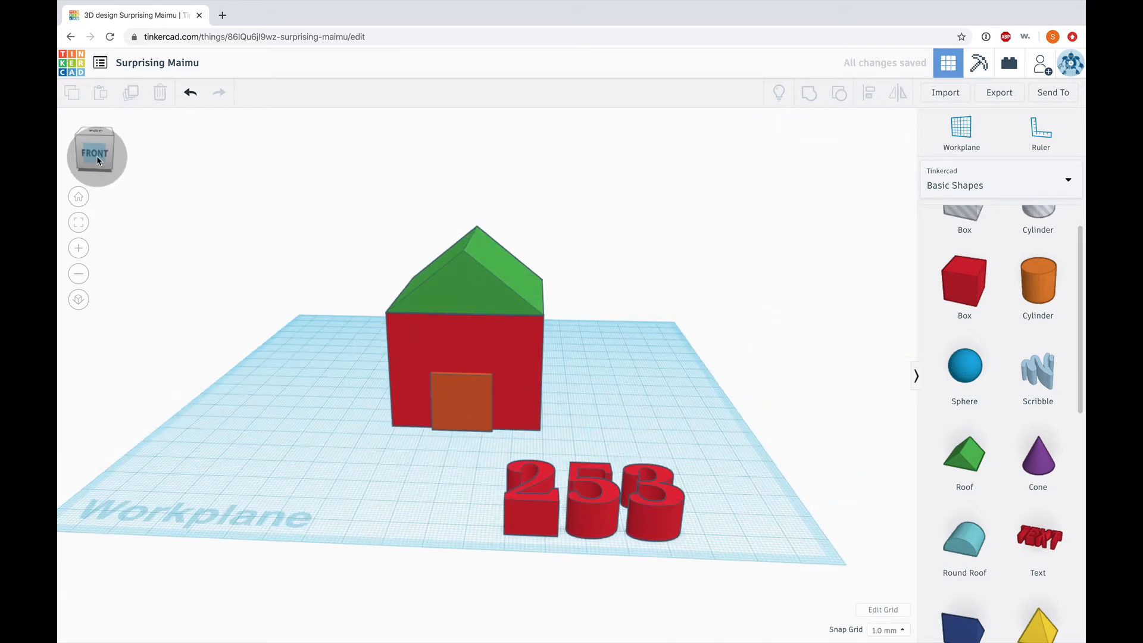
left_click_drag(551, 565, 468, 462)
left_click_drag(537, 474, 486, 448)
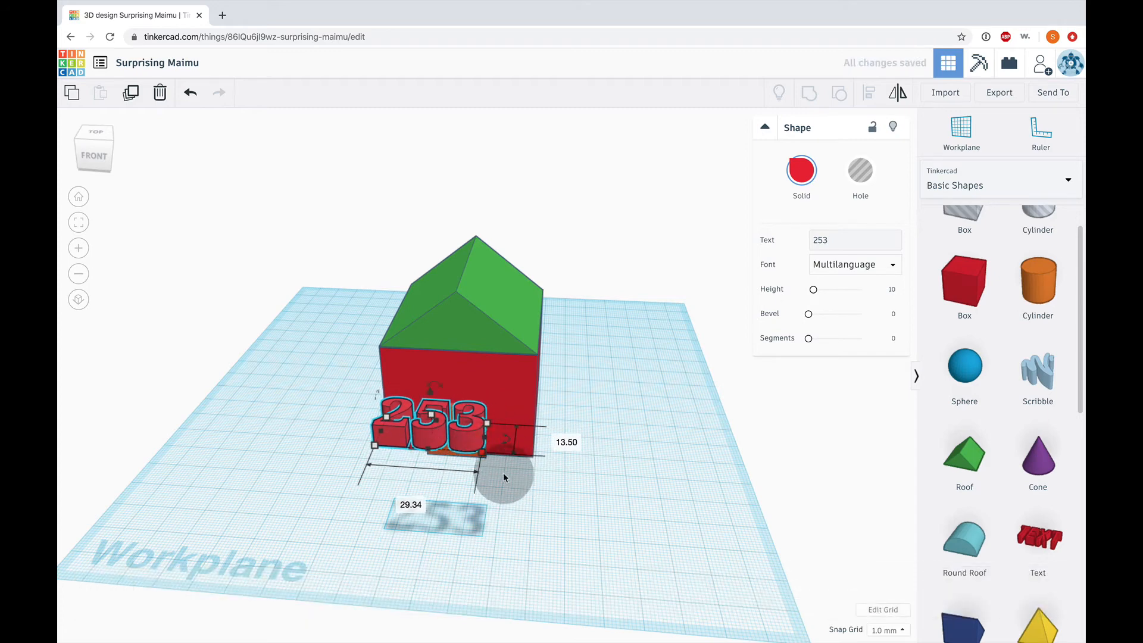
Try scaling the 253 text proportionally to about 57 by 26 mm and freely to about 48 by 5 mm, undoing the free resize.
key("shift")
left_click_drag(481, 455, 497, 485, "shift")
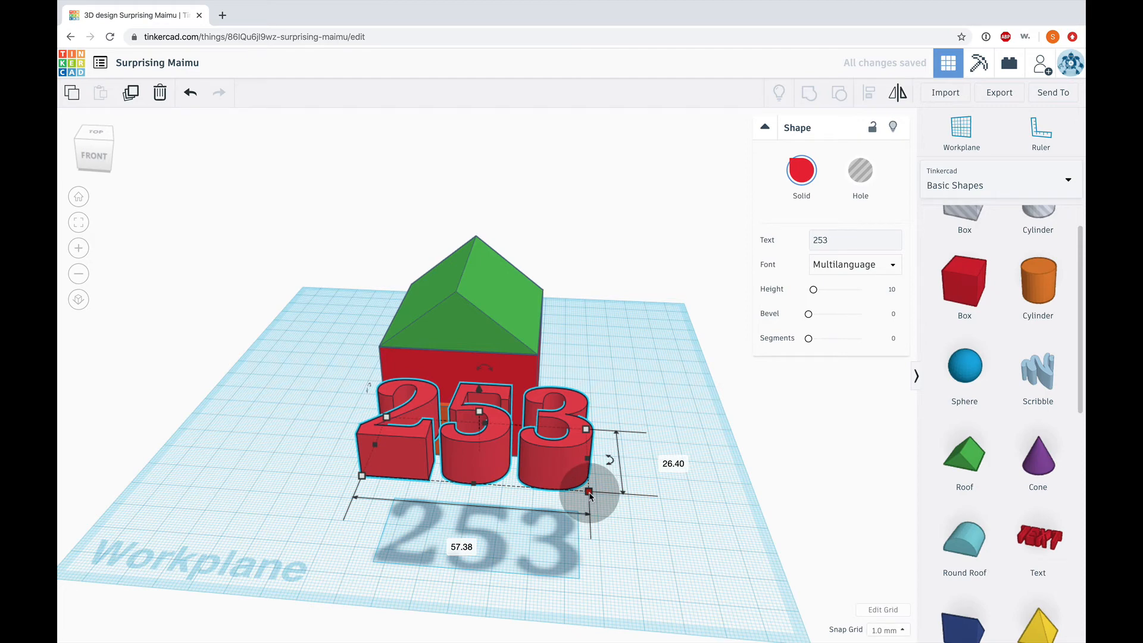
left_click_drag(589, 495, 554, 442)
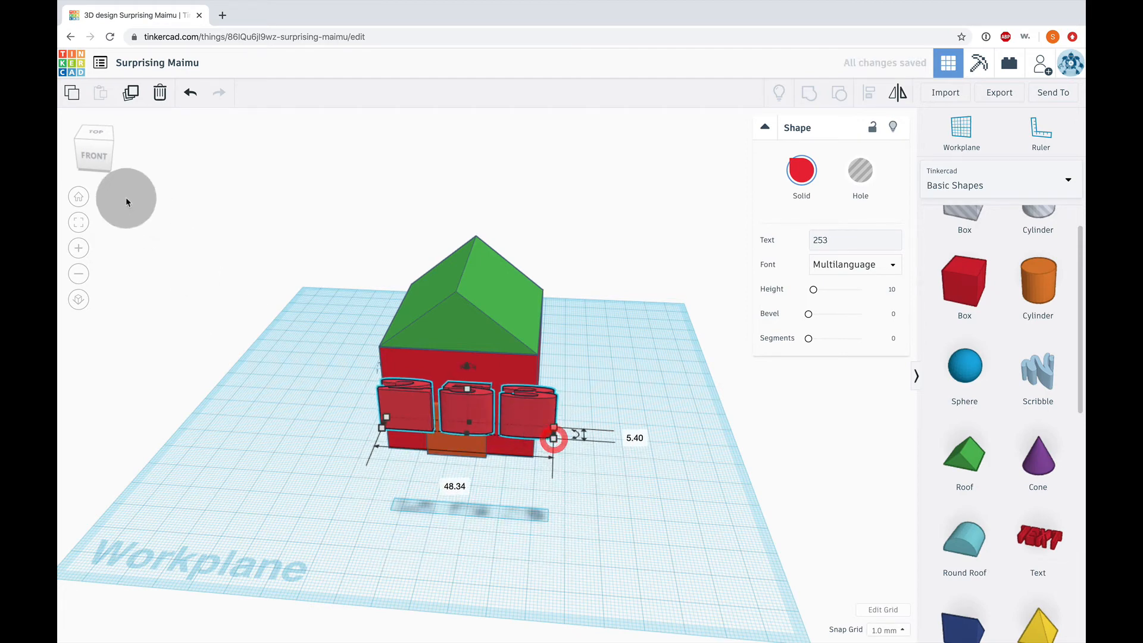
left_click(94, 152)
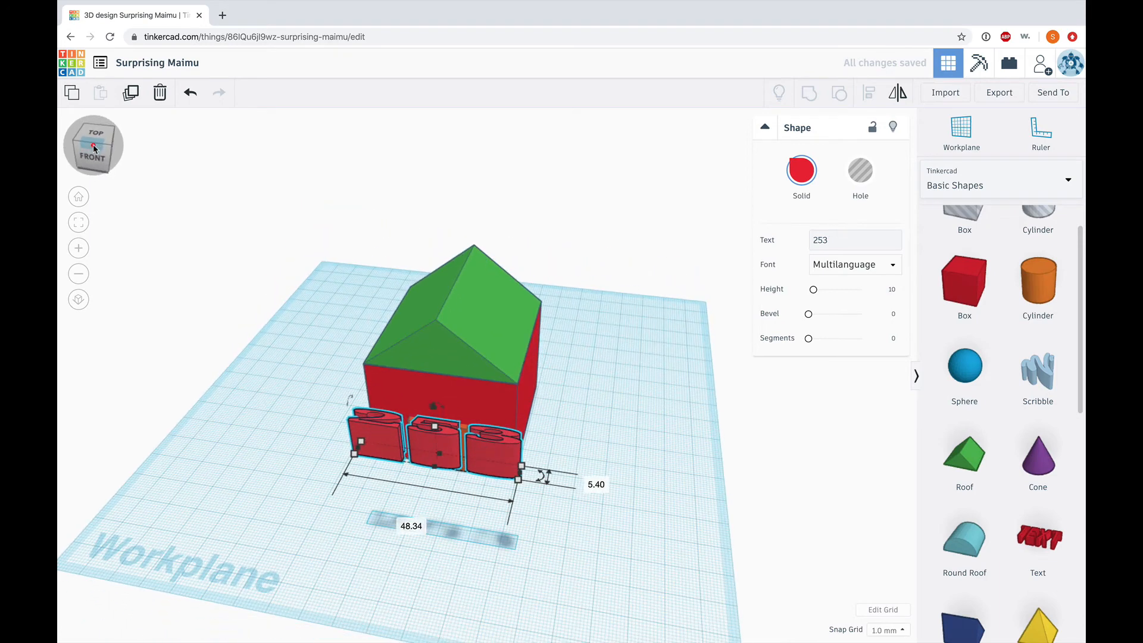
key("super+z")
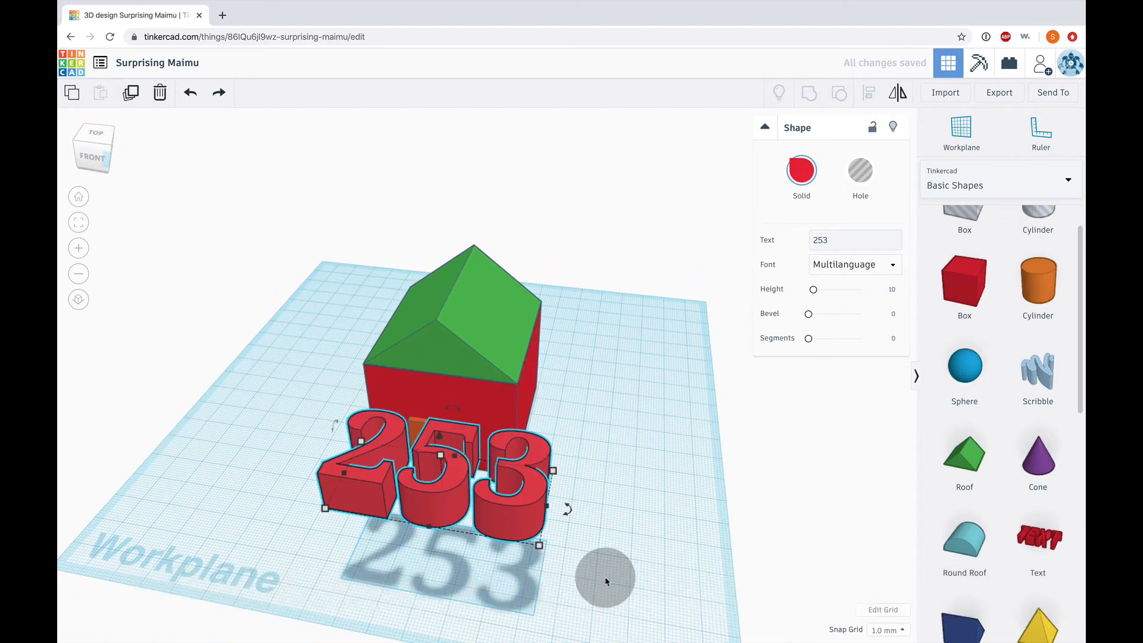
Scale the 253 text proportionally to about 25 by 12 mm and move it slightly forward, in front of the orange door.
left_click_drag(539, 545, 435, 485, "shift")
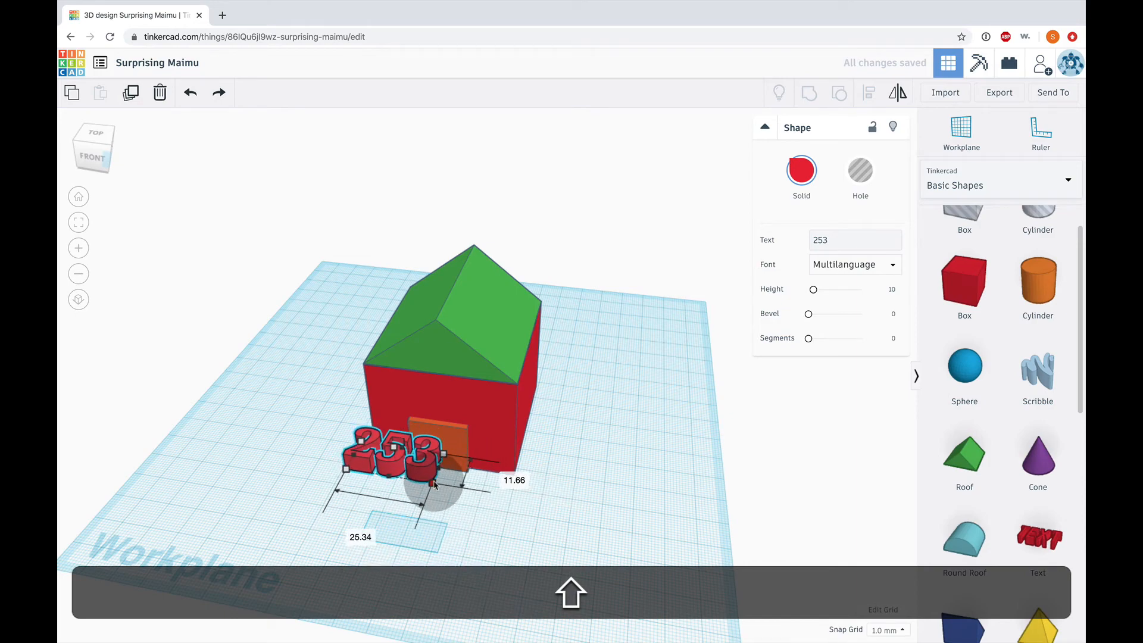
left_click(99, 144)
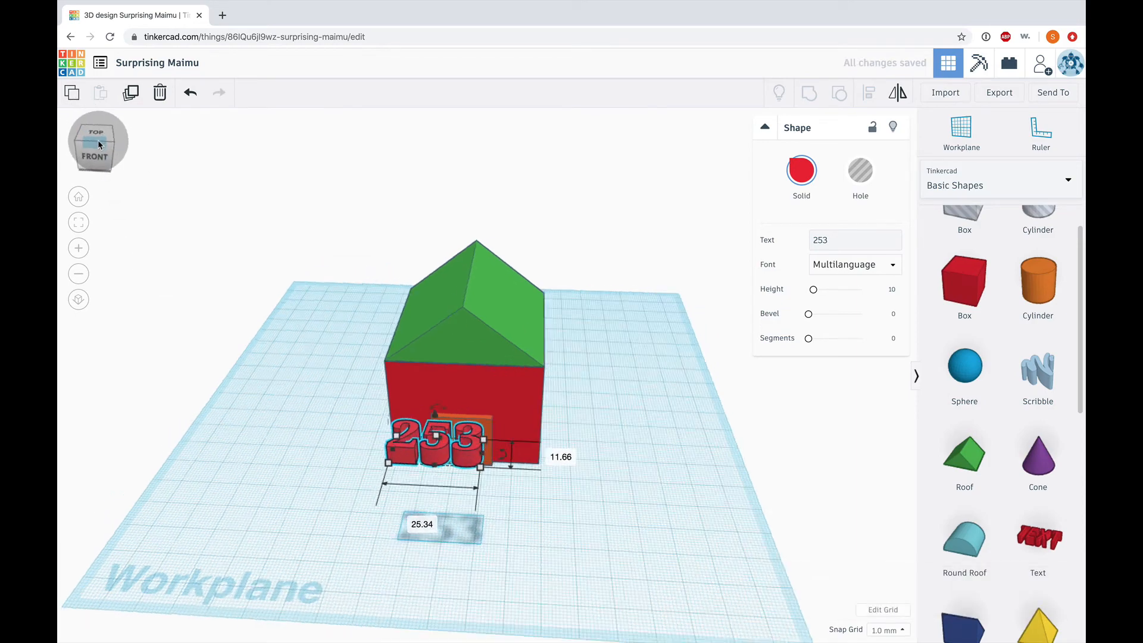
left_click_drag(98, 145, 99, 145)
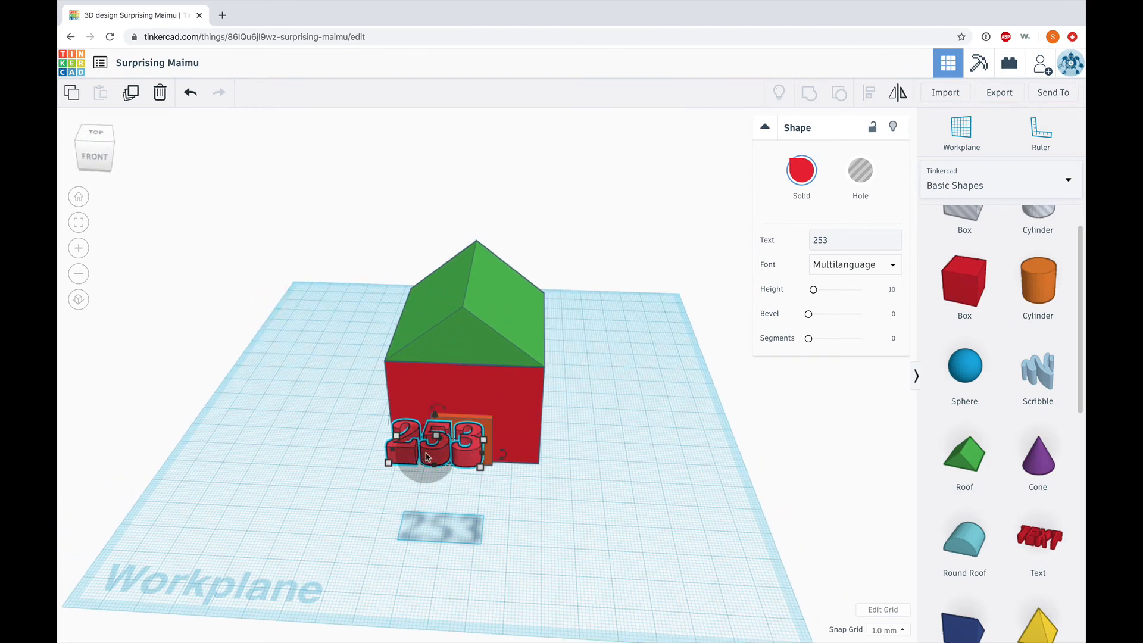
left_click_drag(426, 458, 449, 474)
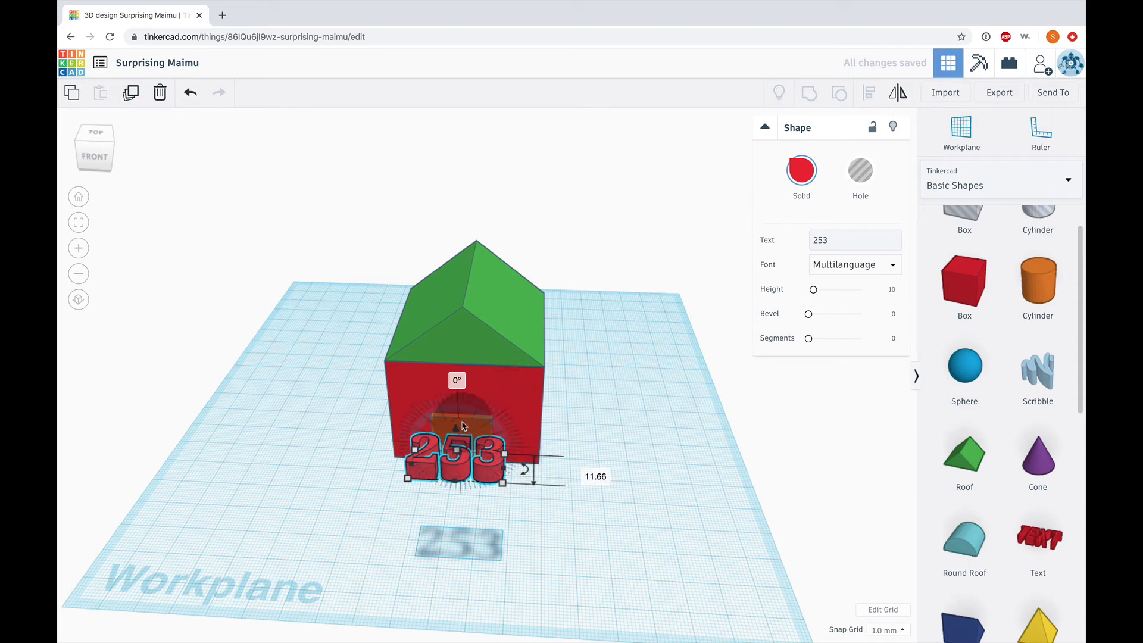
Try rotating the 253 text by 10° about its vertical axis and undo the rotation.
left_click_drag(463, 426, 592, 456)
key("super+z")
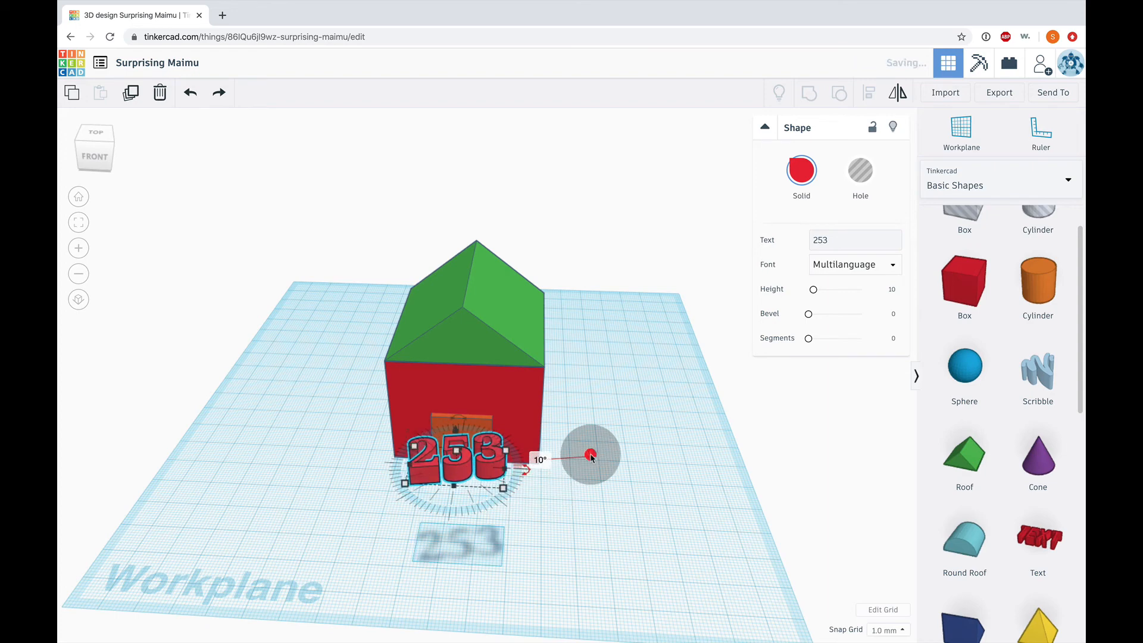
key("super+z")
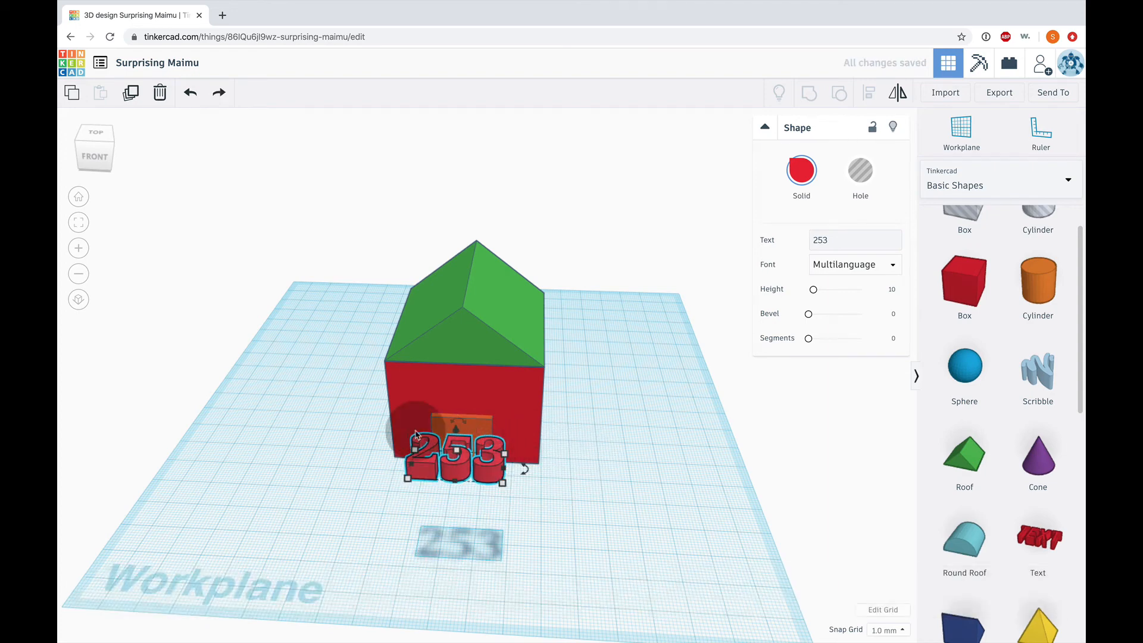
Rotate the 253 text upright so that it stands parallel to the house's front wall.
left_click_drag(91, 150, 106, 153)
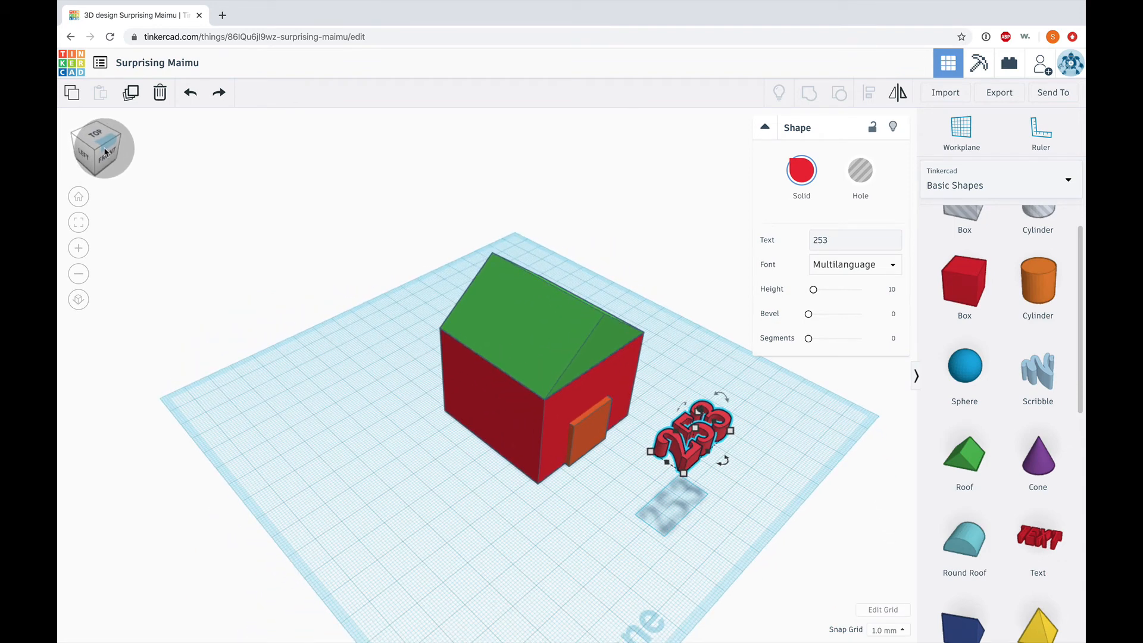
left_click_drag(723, 398, 725, 400)
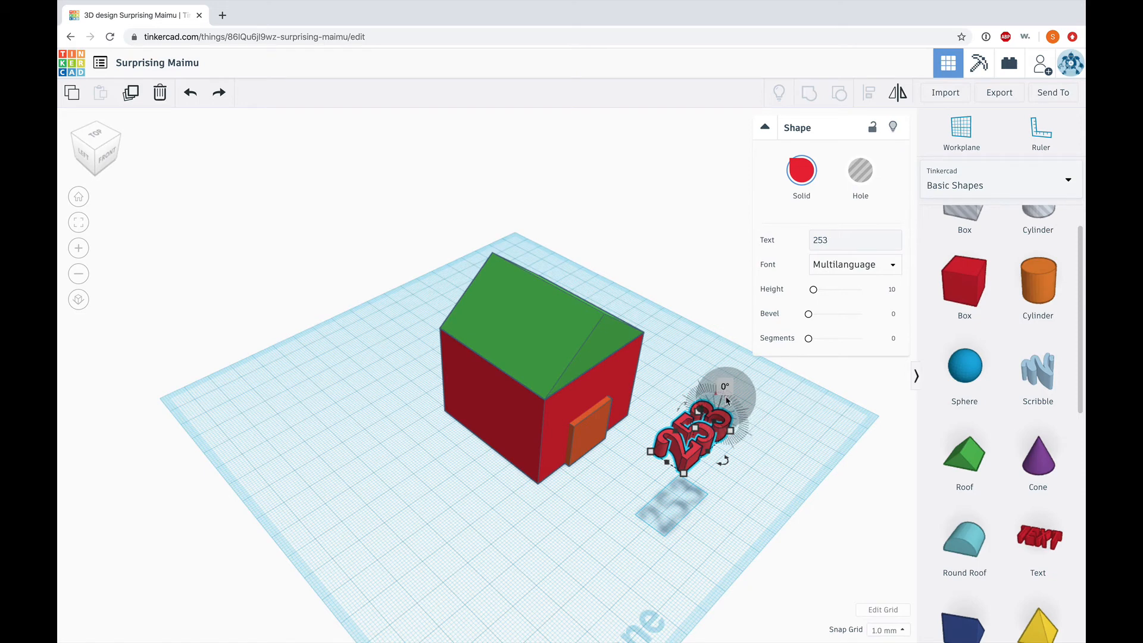
left_click_drag(726, 403, 768, 519)
left_click(768, 519)
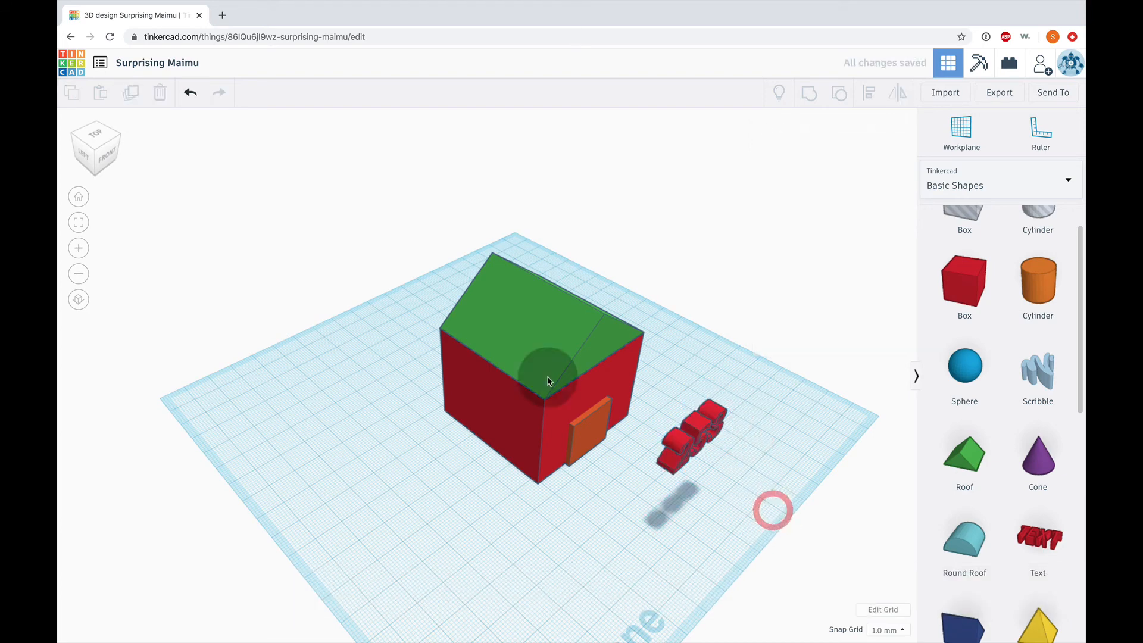
Move the 253 text to the front wall above the door, 26 mm above the workplane, and shift it 4 mm back into the wall.
left_click_drag(694, 441, 604, 390)
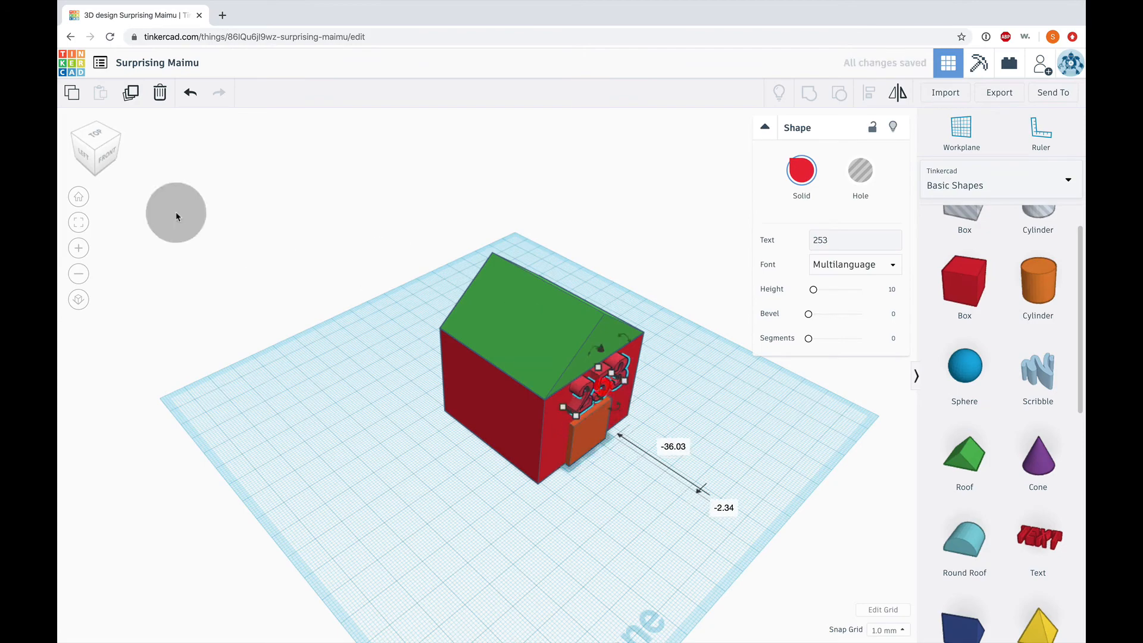
left_click_drag(89, 156, 77, 147)
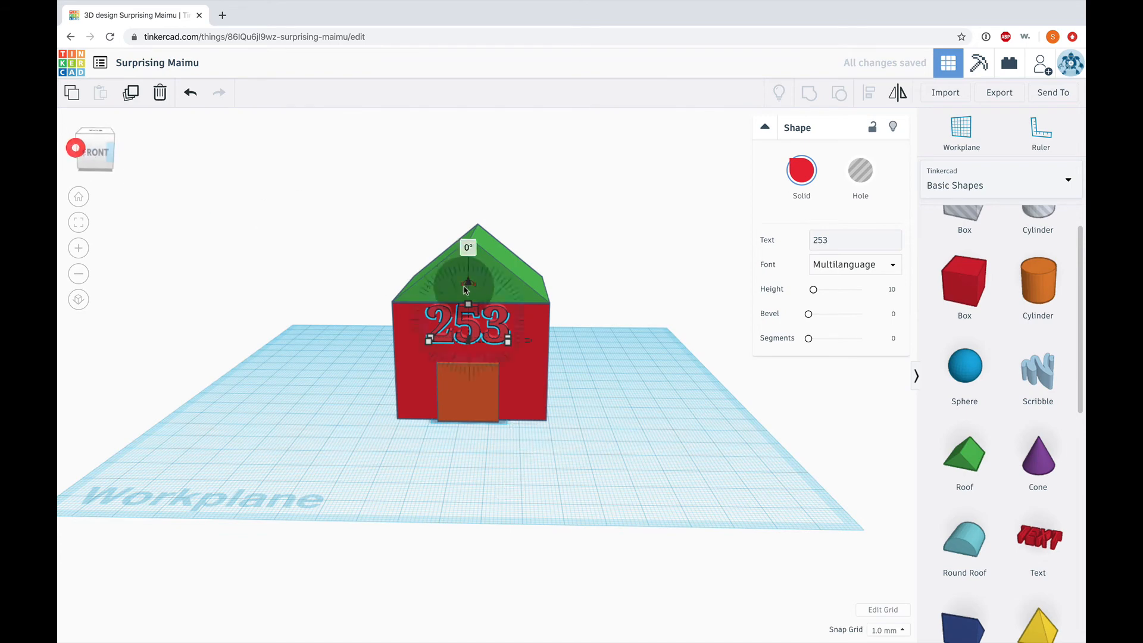
left_click(471, 327)
left_click_drag(471, 330, 469, 286)
left_click_drag(92, 151, 92, 157)
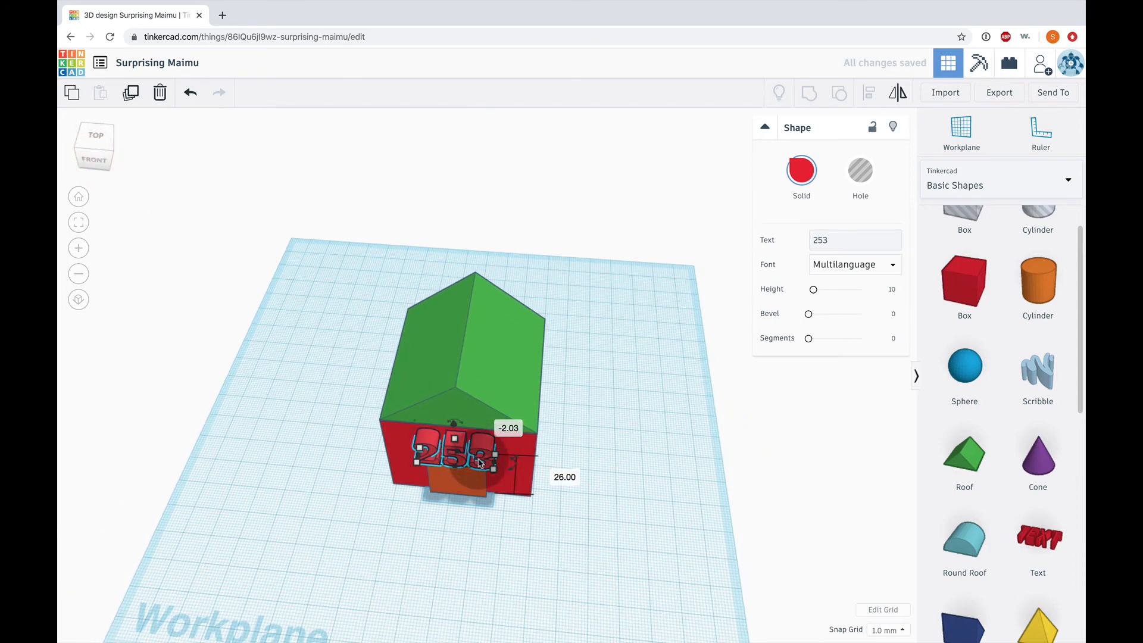
left_click_drag(480, 463, 481, 453)
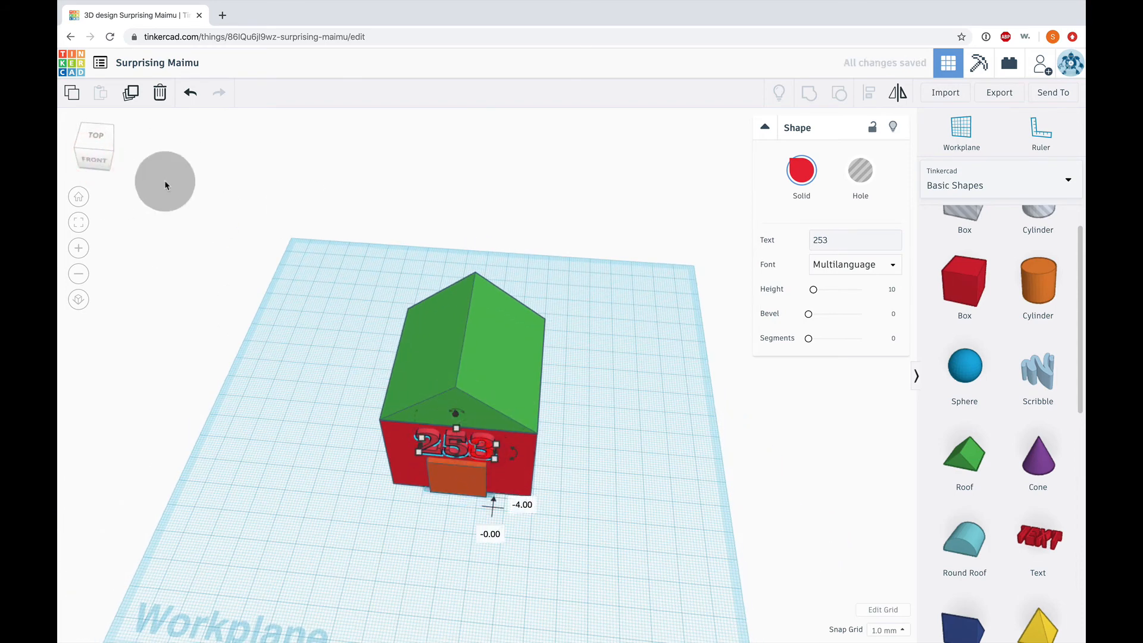
left_click(97, 148)
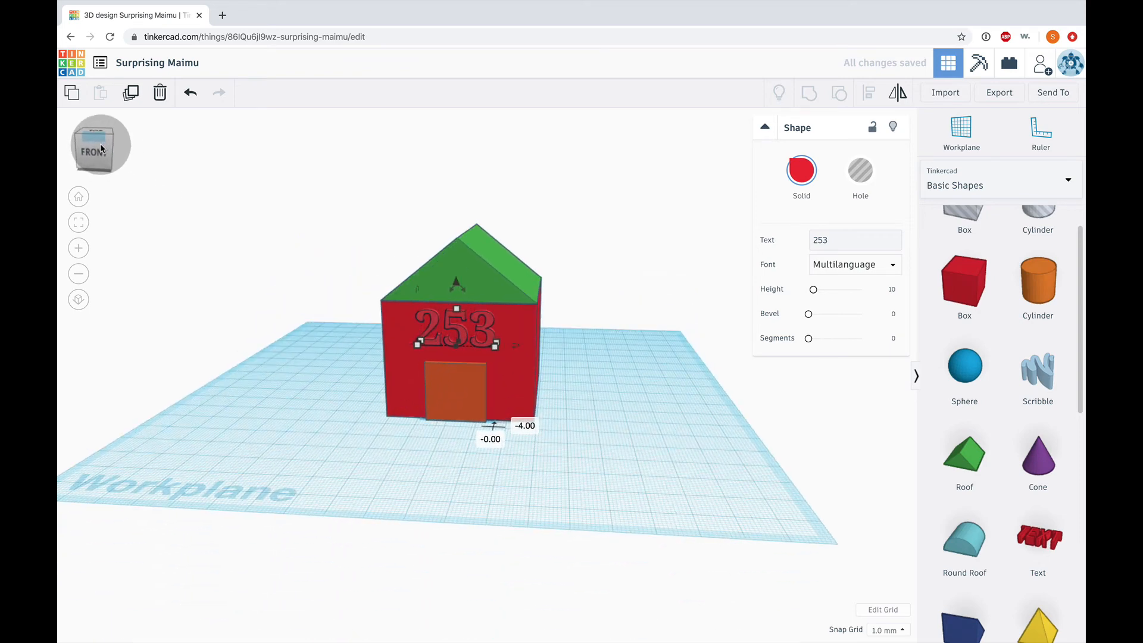
Change the 253 text above the door from a solid to a hole.
left_click(448, 374)
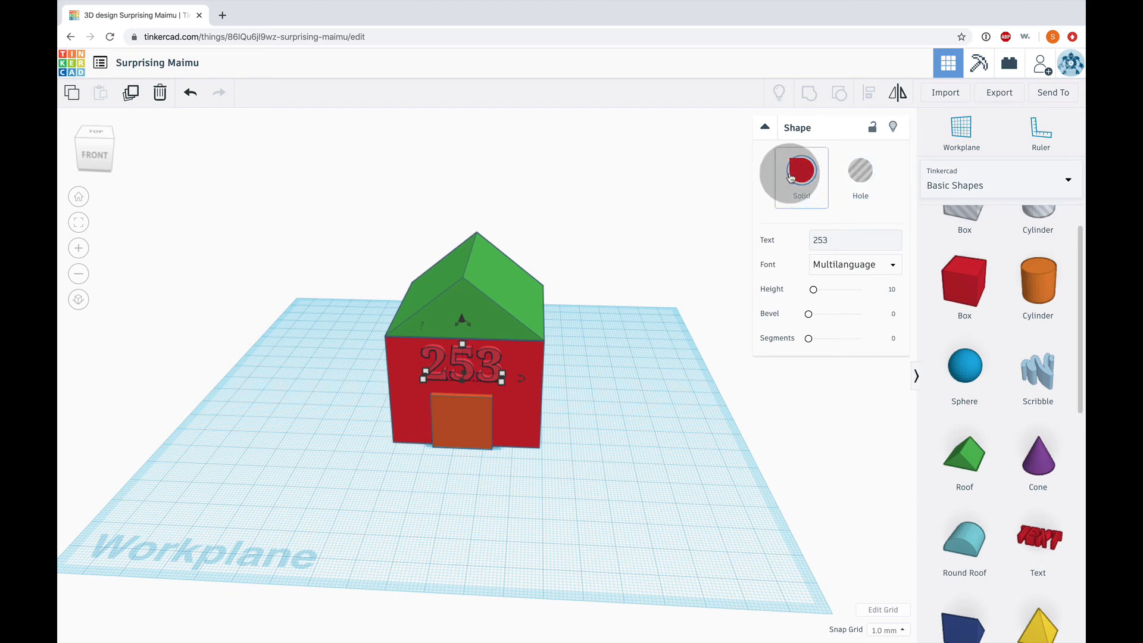
left_click(855, 182)
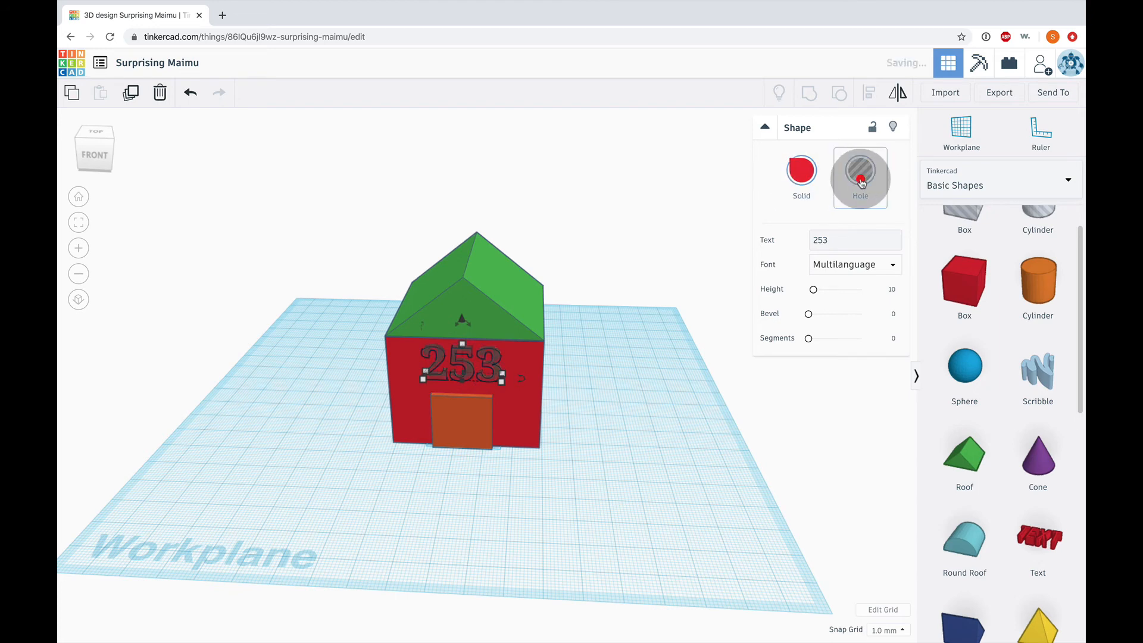
left_click(643, 448)
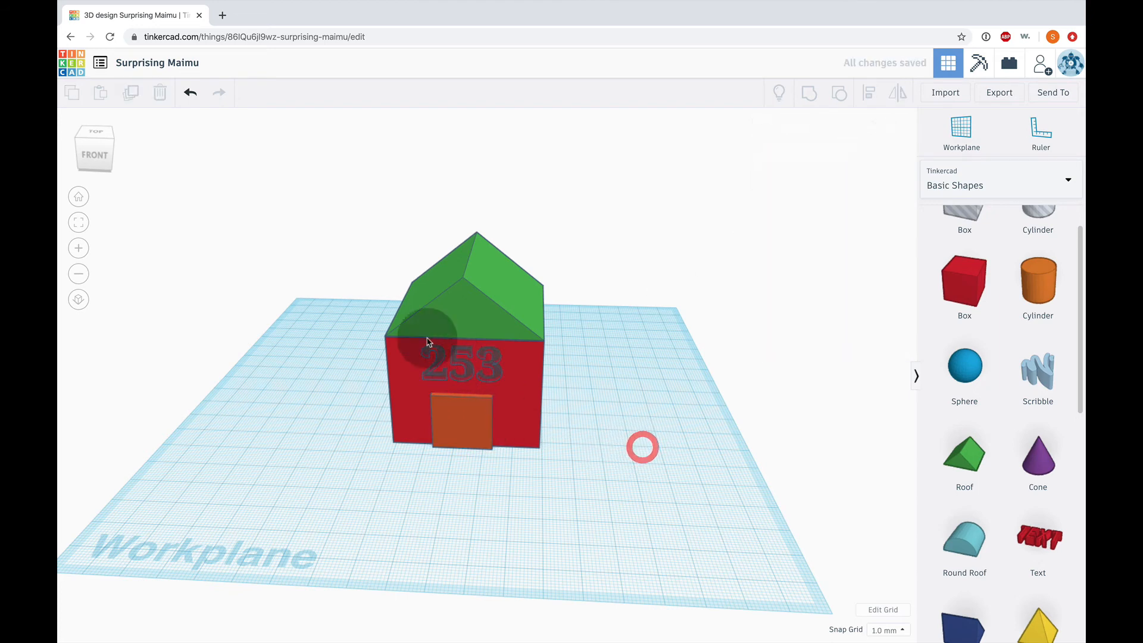
Group the red house box with the 253 hole text to engrave the number into the front wall.
scroll(280, 335, "up", 6)
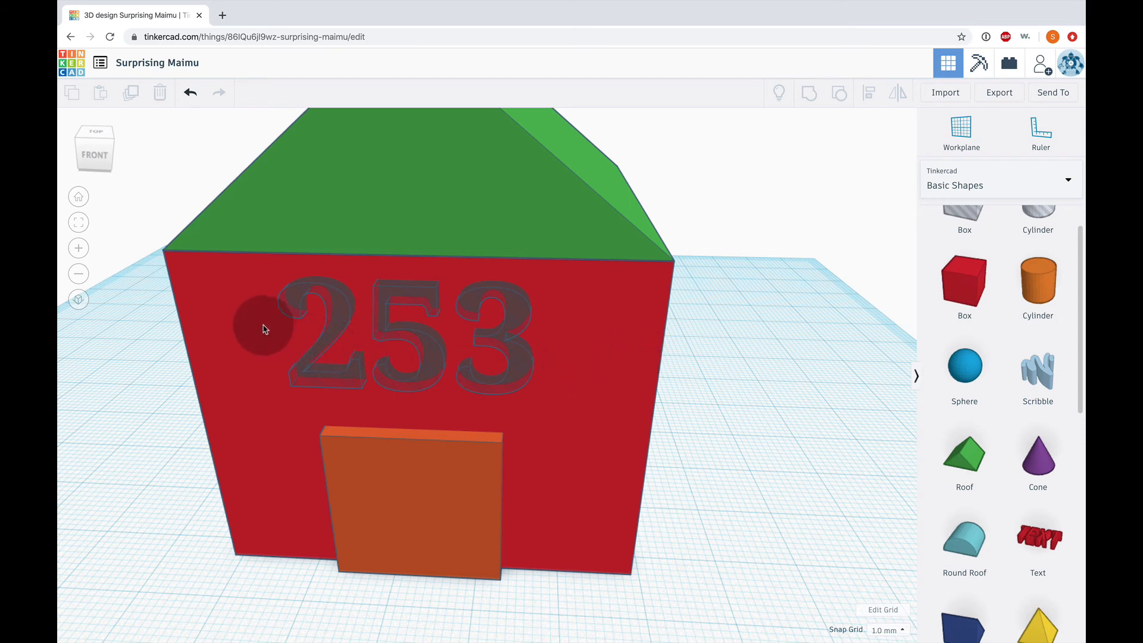
left_click(238, 329)
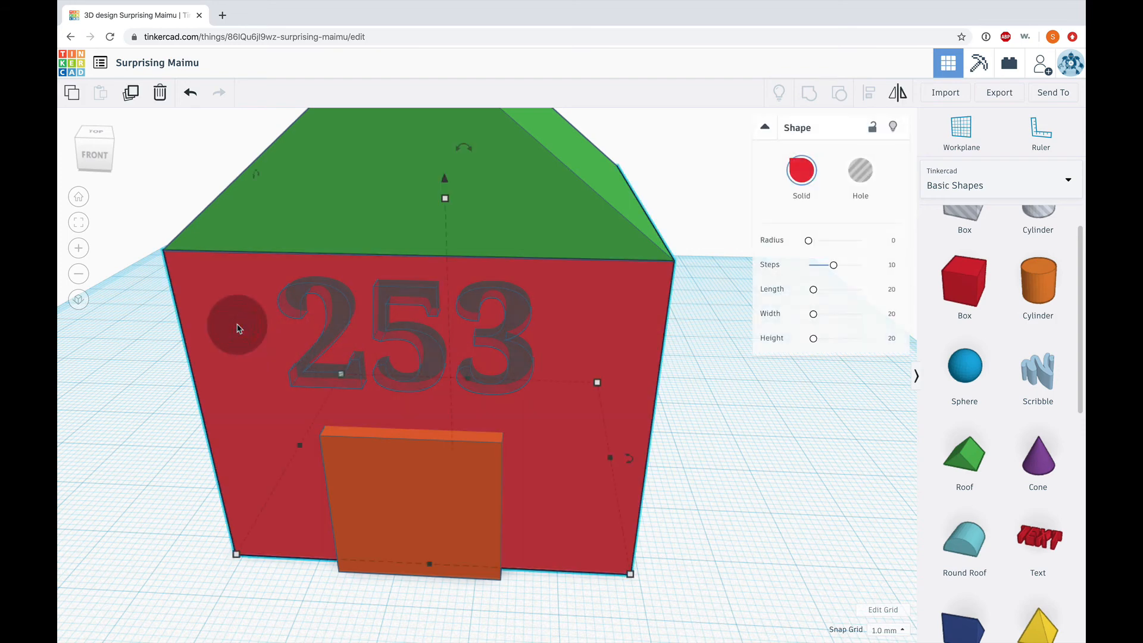
key("shift")
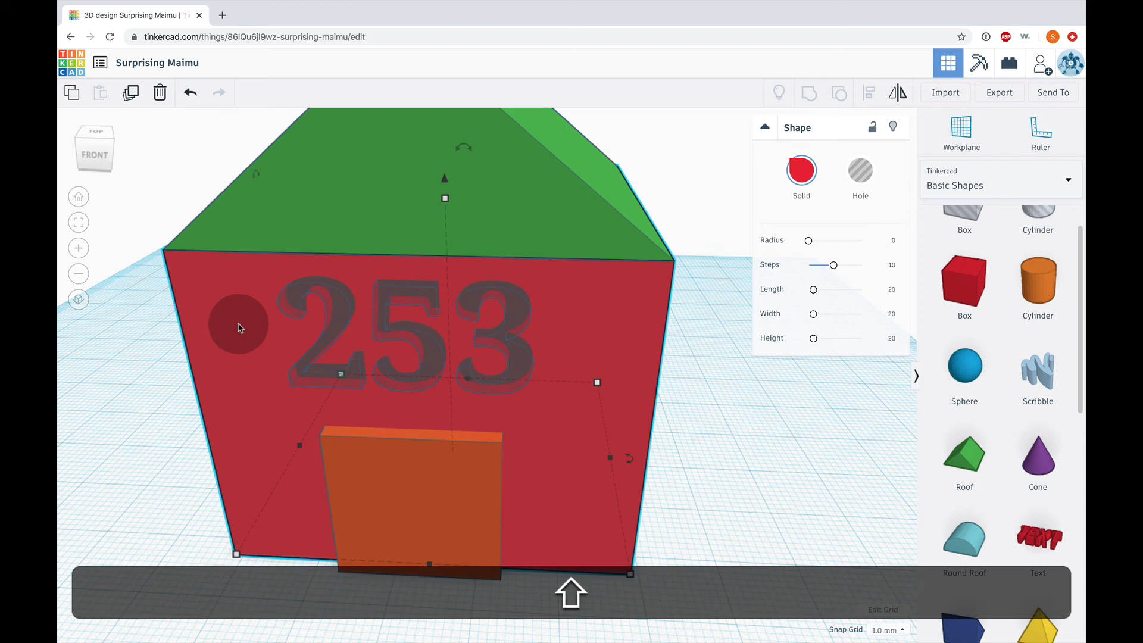
left_click(341, 307, "shift")
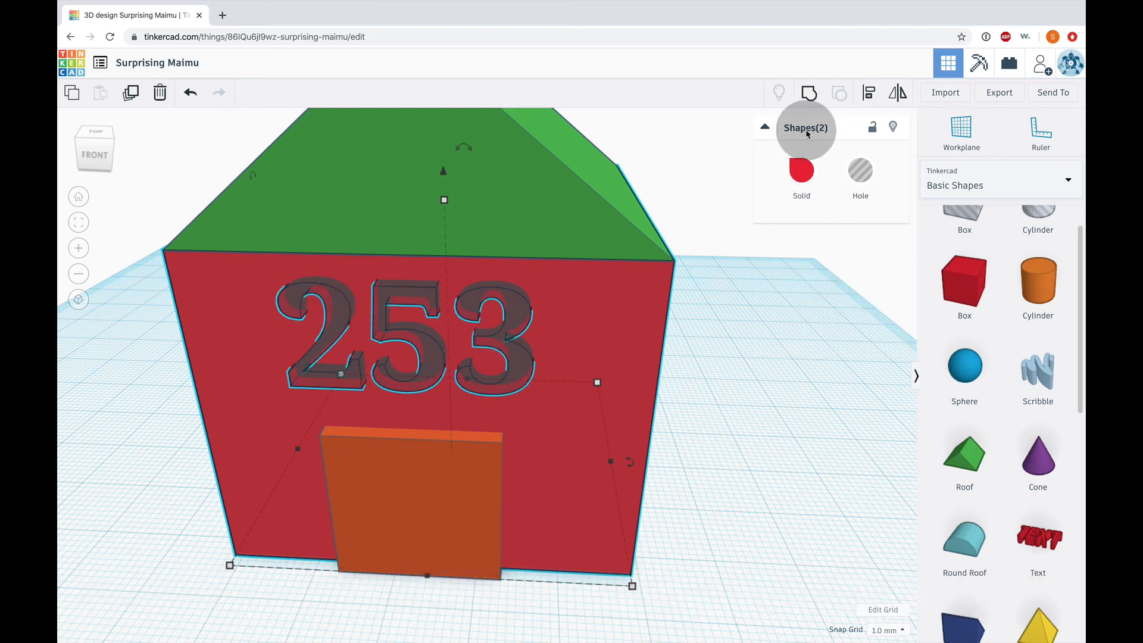
left_click(809, 94)
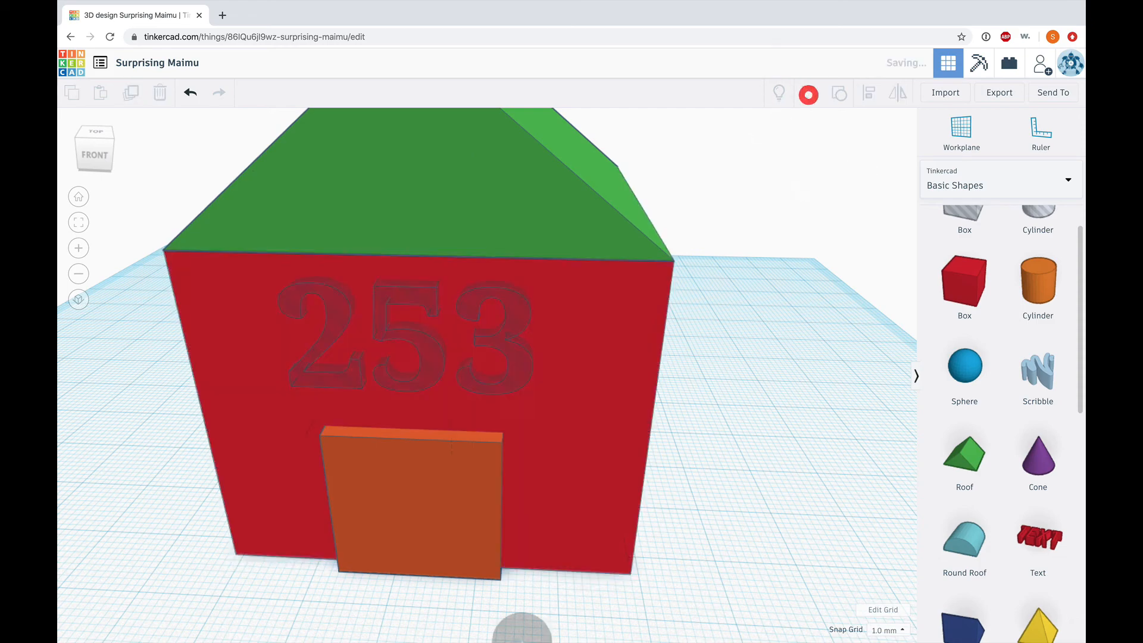
left_click(739, 454)
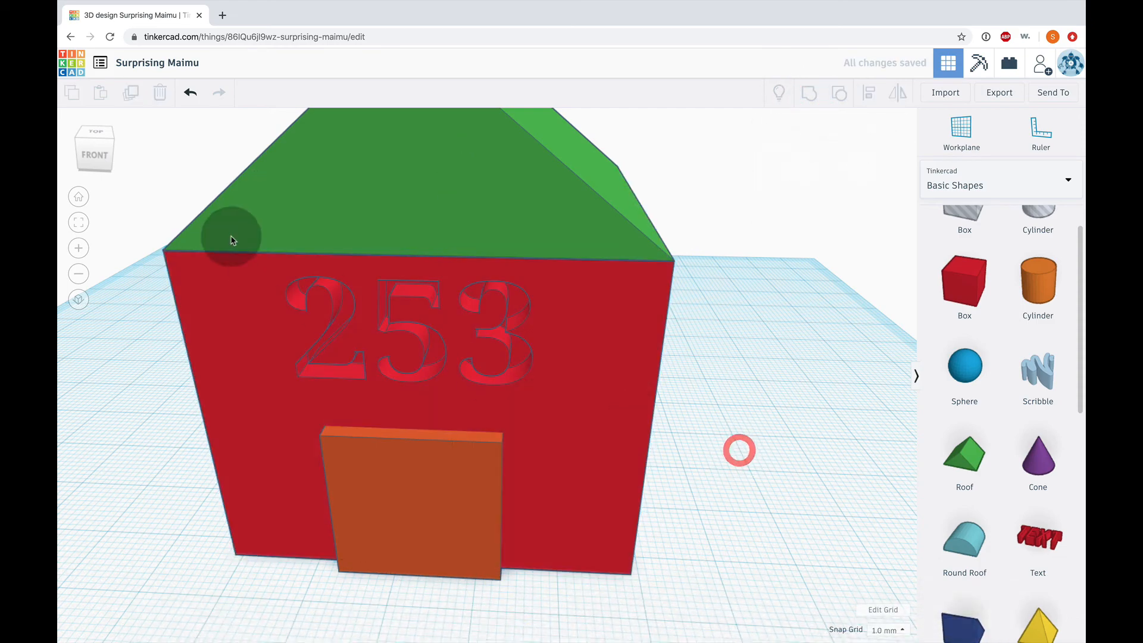
Examine the engraved 253 and the finished house front from different angles and distances.
left_click(95, 151)
left_click_drag(95, 151, 105, 157)
left_click(105, 156)
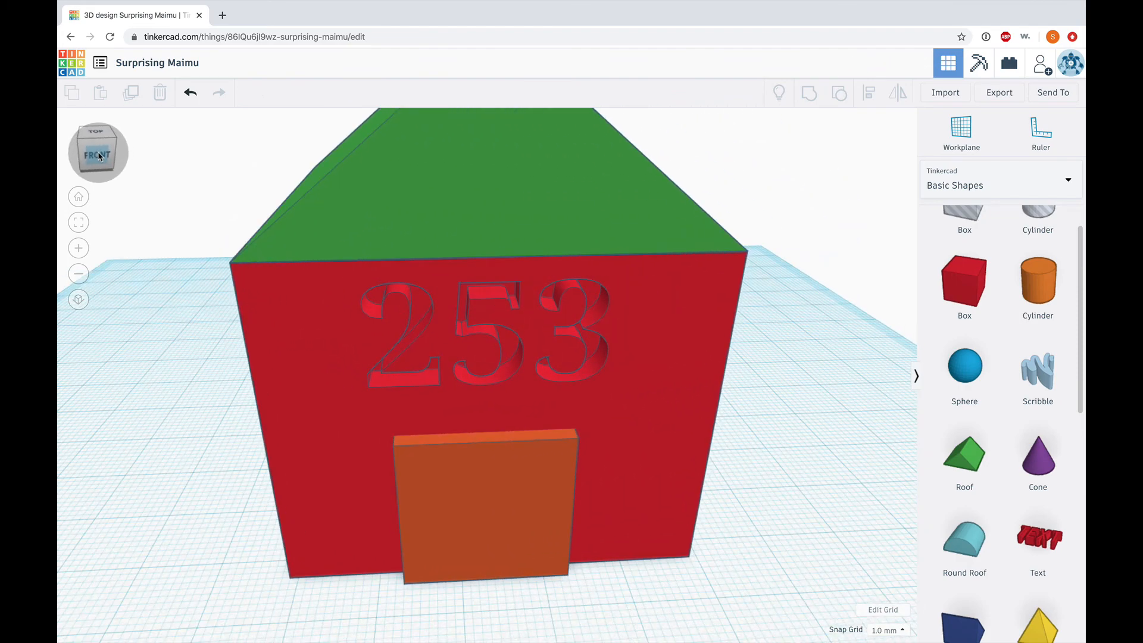
scroll(698, 489, "down", 10)
scroll(698, 488, "up", 10)
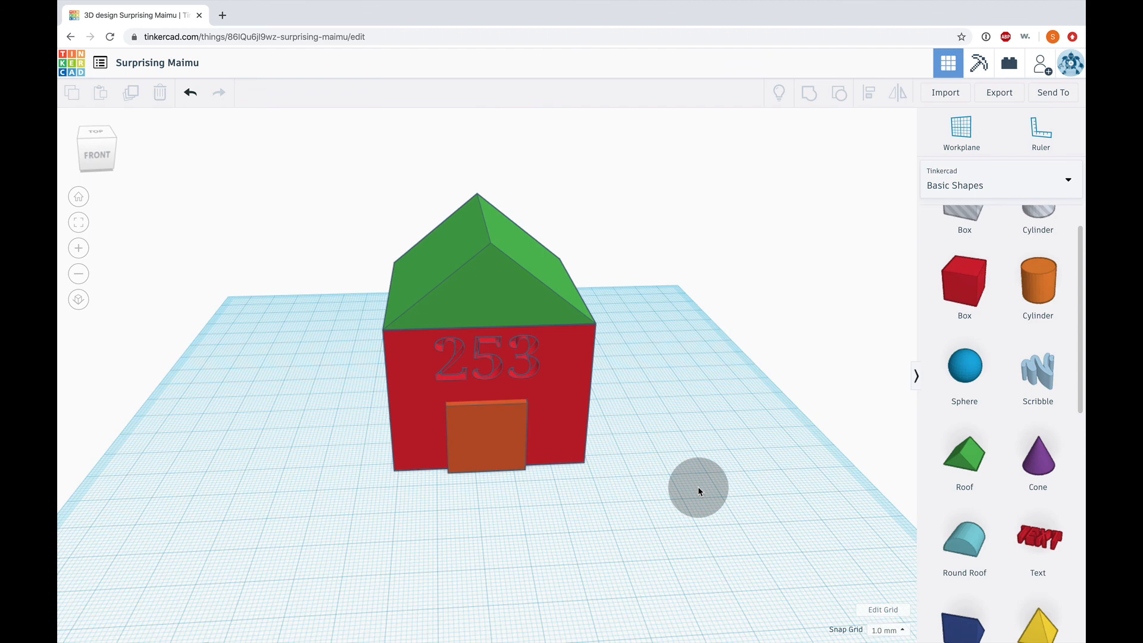
left_click(700, 494)
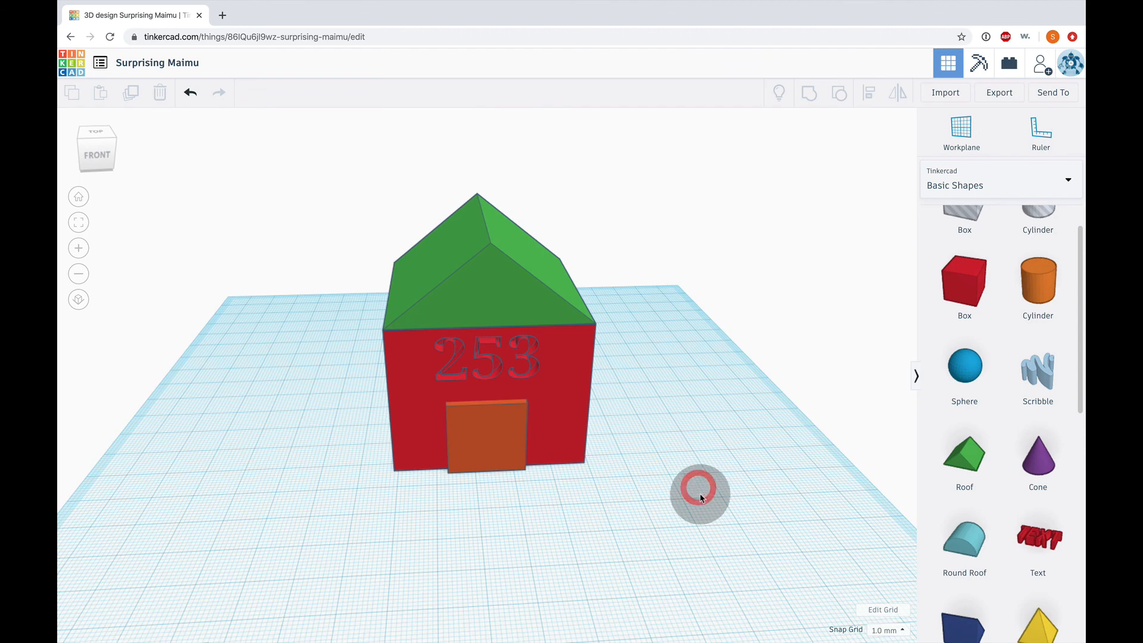
scroll(676, 477, "down", 5)
scroll(676, 476, "up", 2)
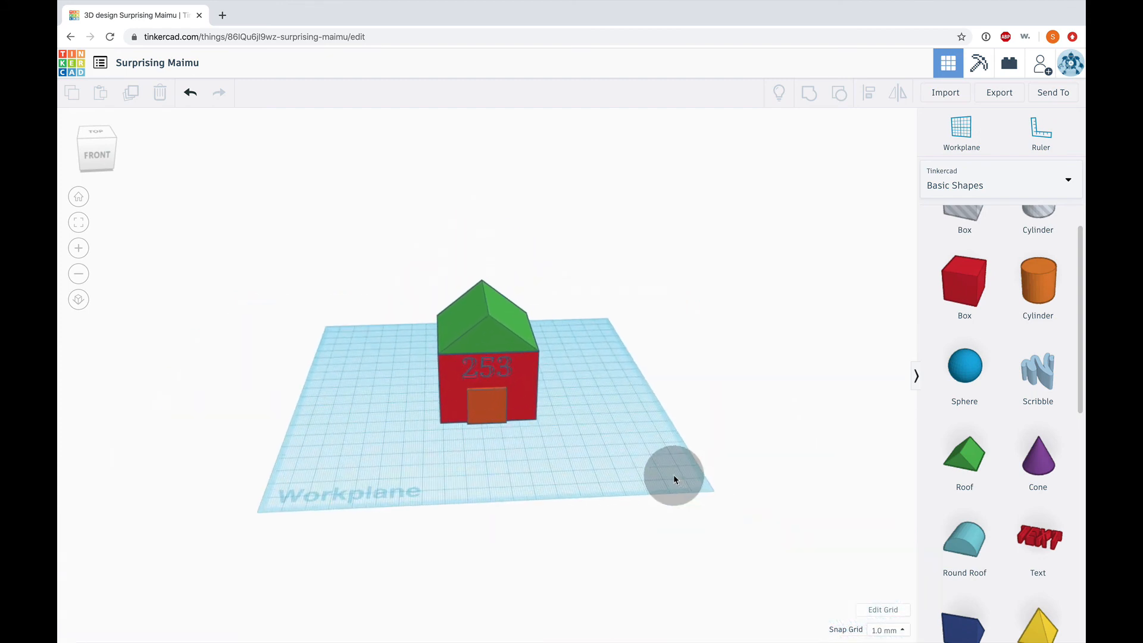